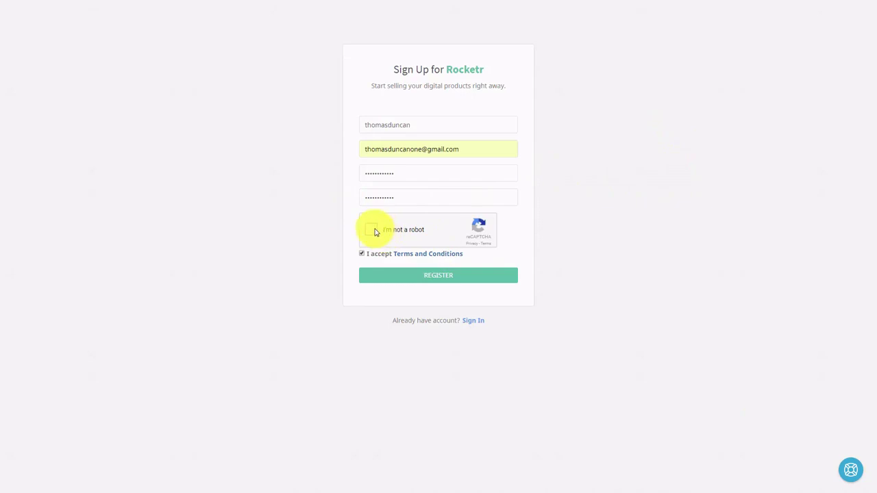
Tick the reCAPTCHA check and submit the completed seller Sign Up form.
click(373, 230)
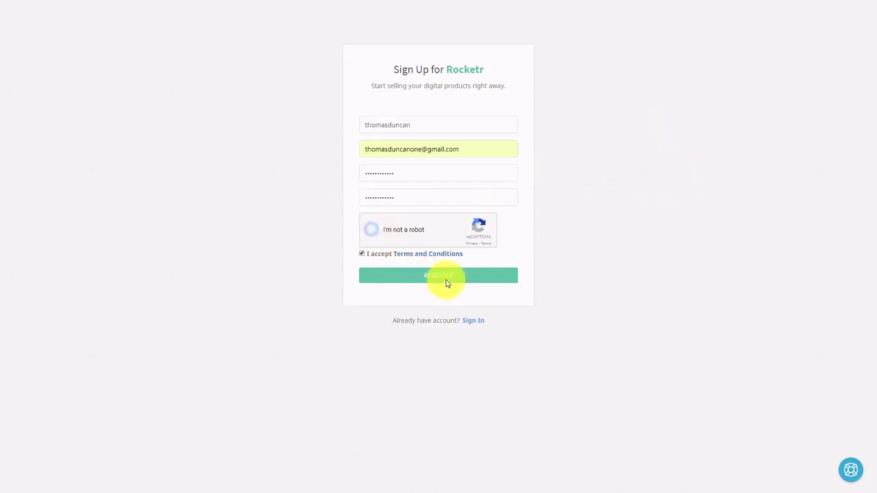
click(446, 277)
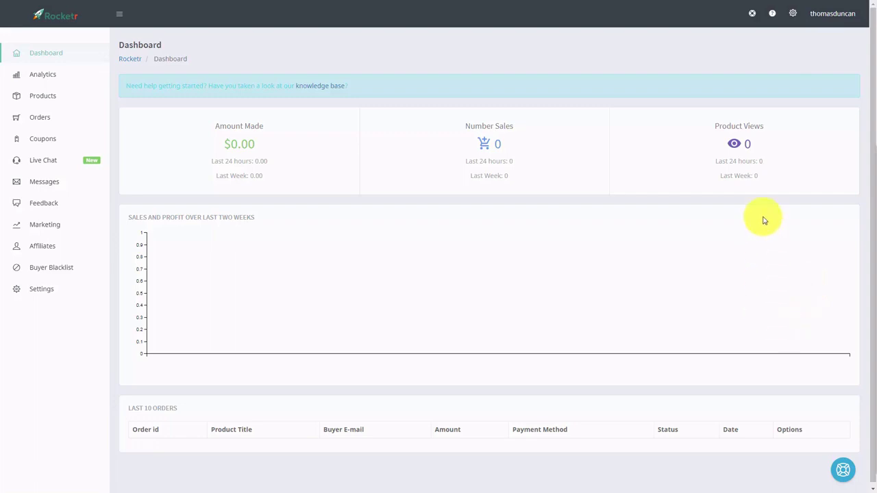
Go to Payment Settings via the account settings gear.
click(792, 15)
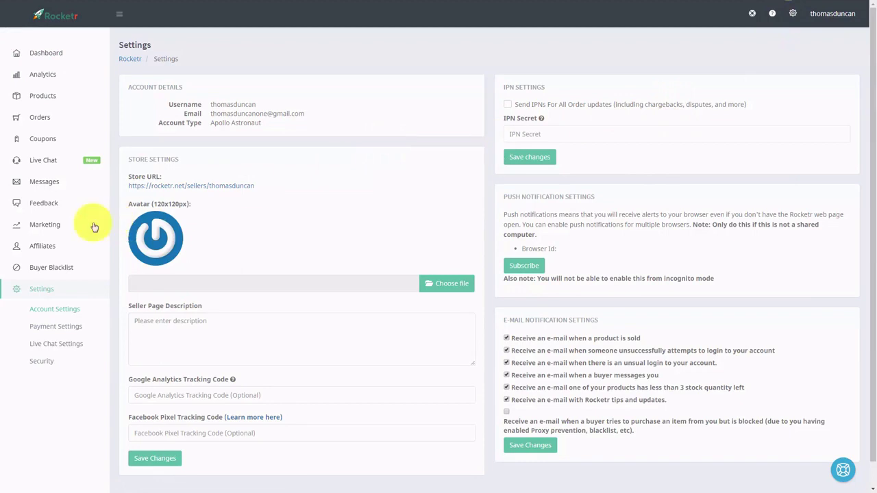
click(65, 329)
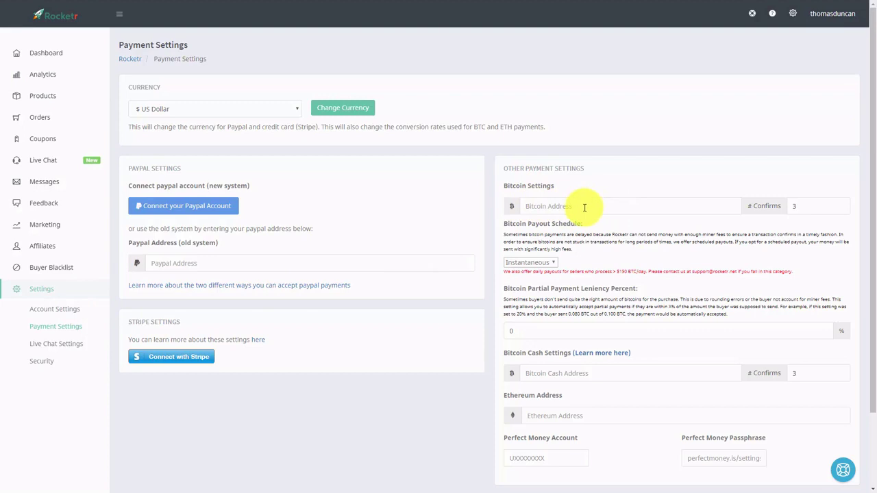
Paste the Bitcoin payout address and re-enter the partial payment Leniency Percent value.
click(585, 207)
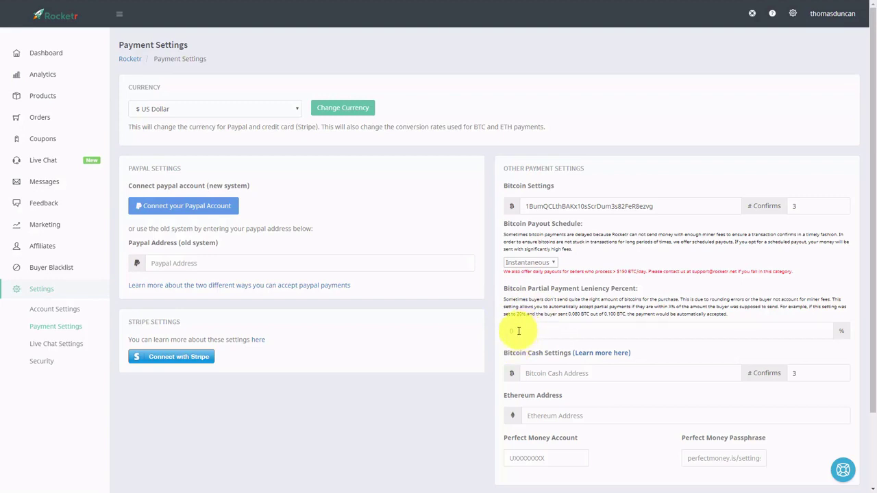
click(514, 329)
drag(507, 333, 671, 344)
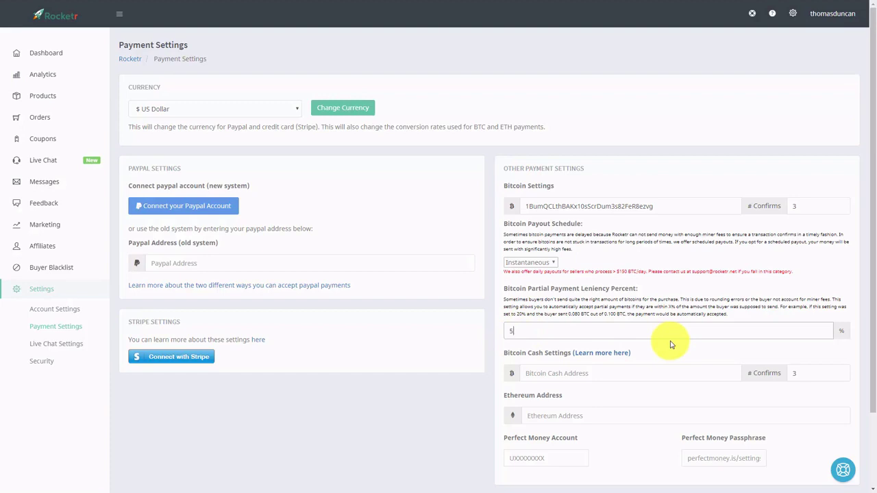
key(BackSpace)
text(10)
key(BackSpace)
key(BackSpace)
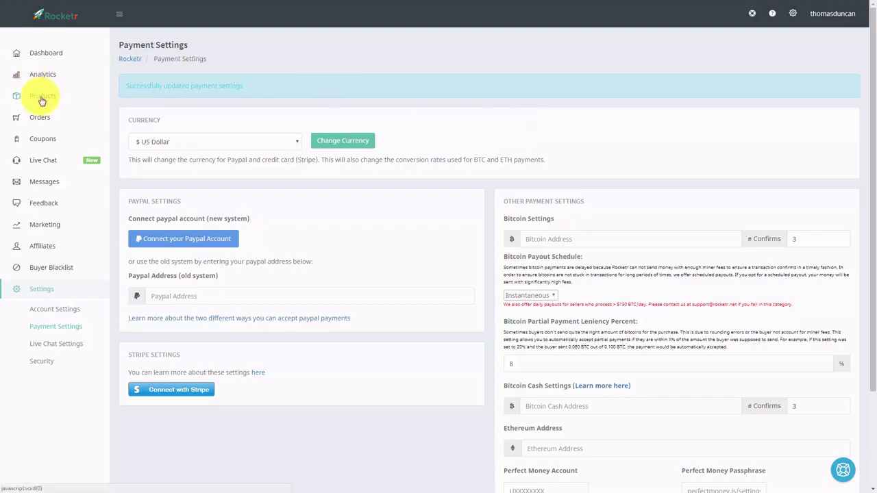
Choose Add A Product under Products in the sidebar.
click(42, 99)
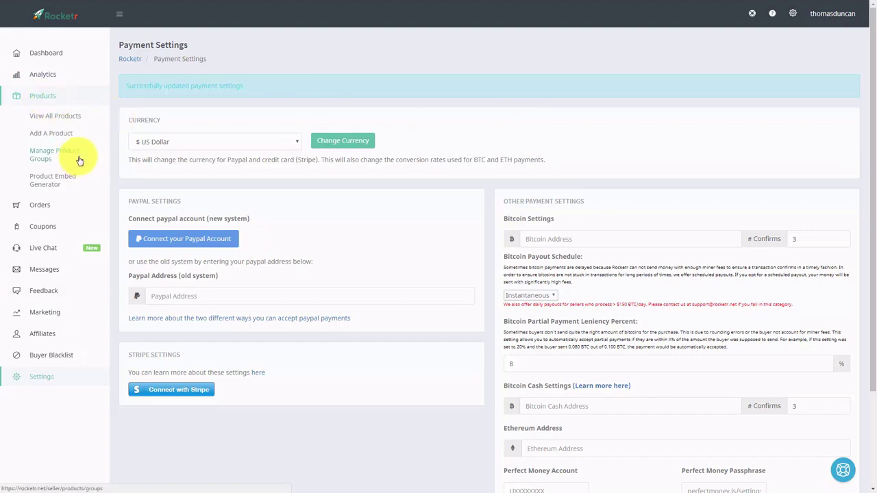
click(52, 133)
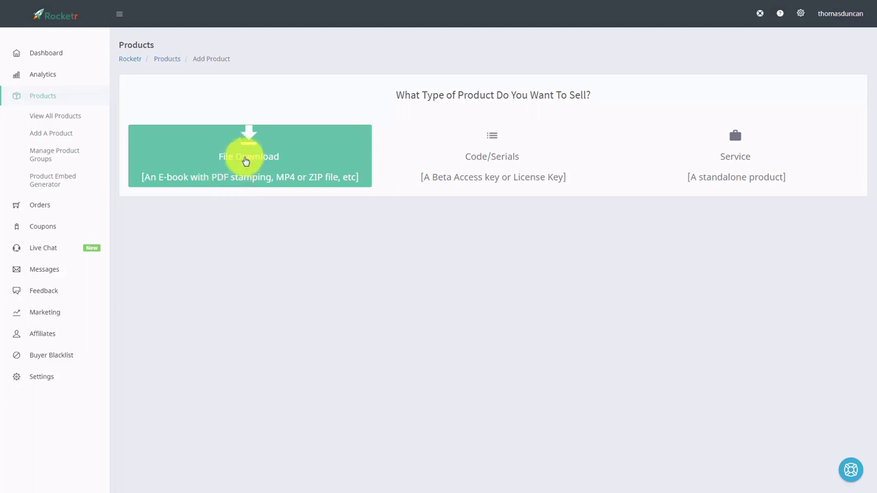
Pick File Download as the product type and continue to the settings step.
click(246, 160)
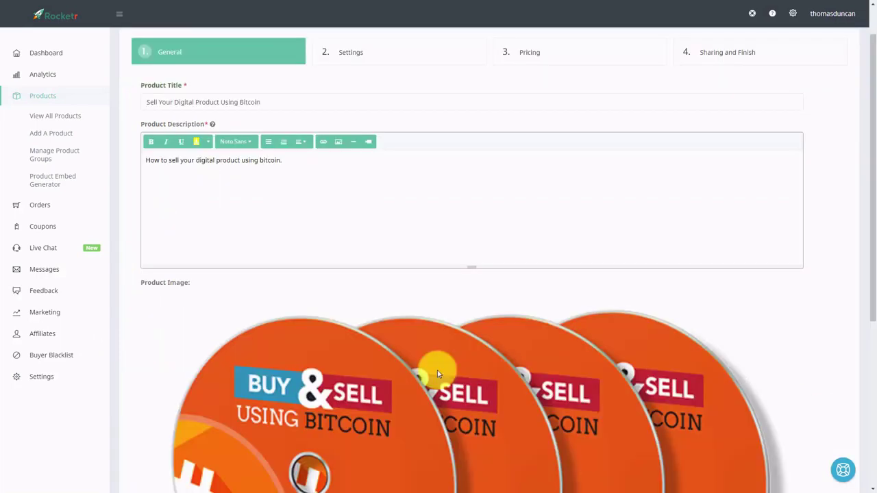
scroll(760, 380, down, 4)
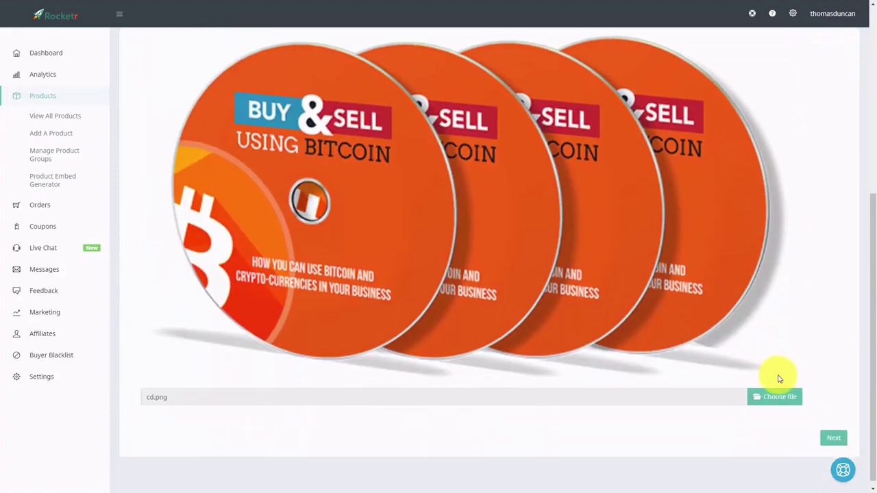
click(833, 442)
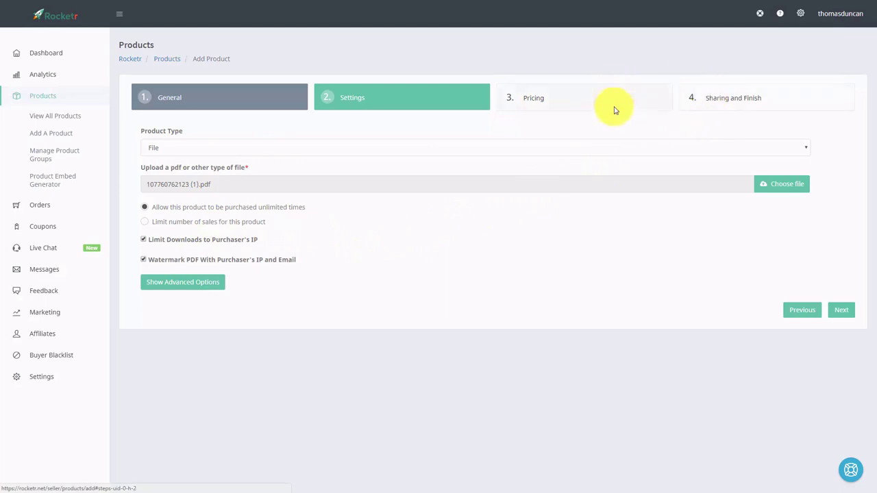
Exit the browser's full-screen view.
key(F11)
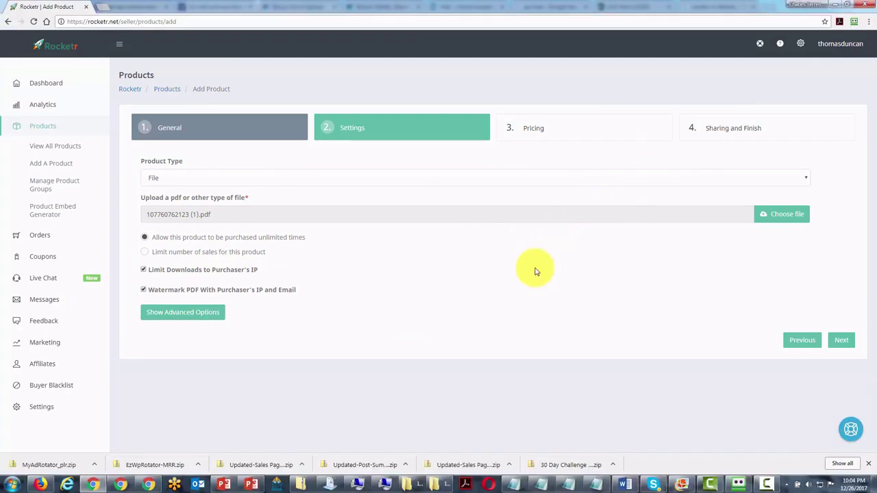
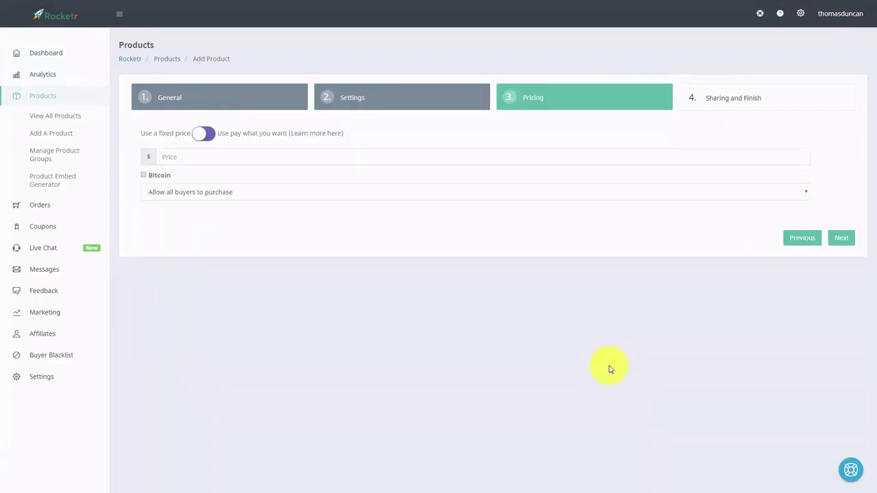
Give the product a fixed price of $27.
click(206, 136)
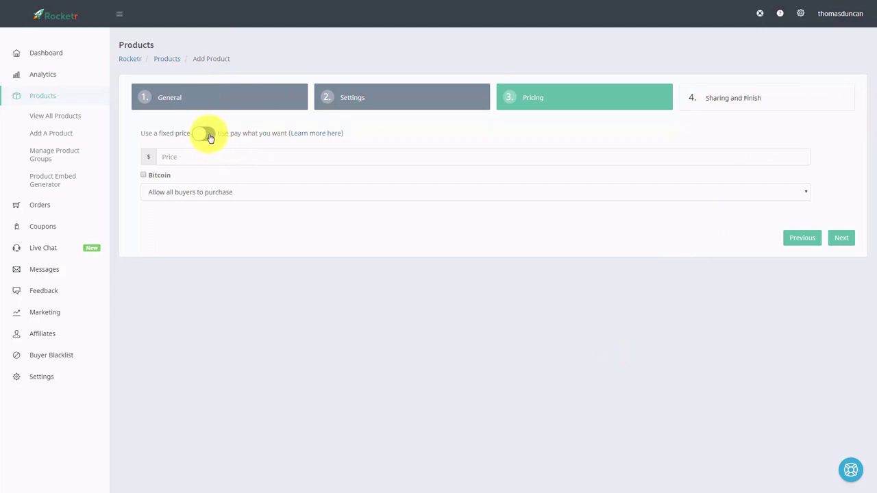
click(210, 137)
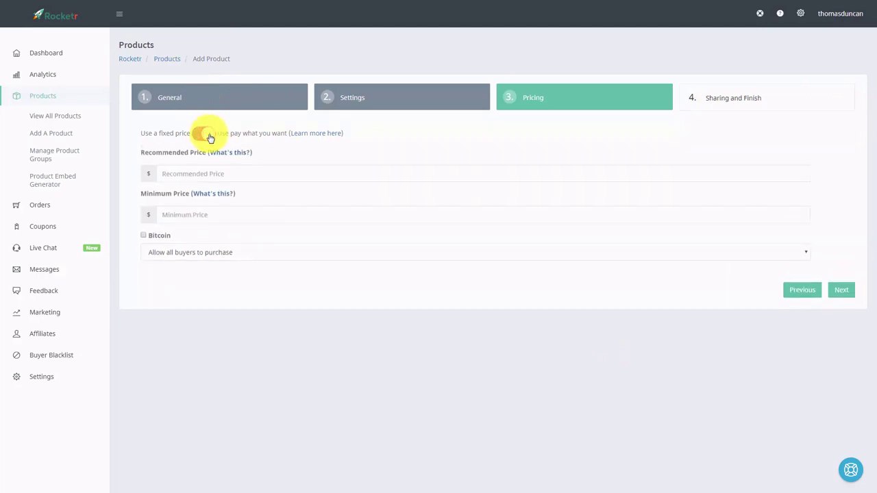
click(204, 139)
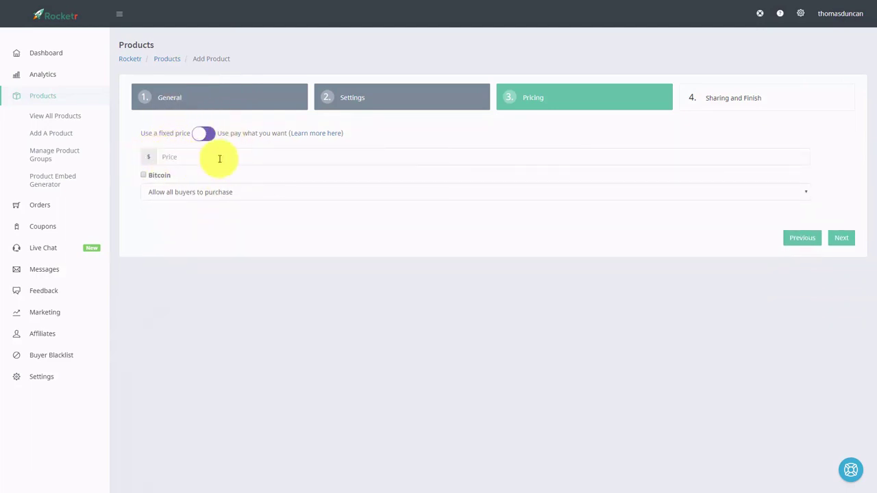
click(167, 156)
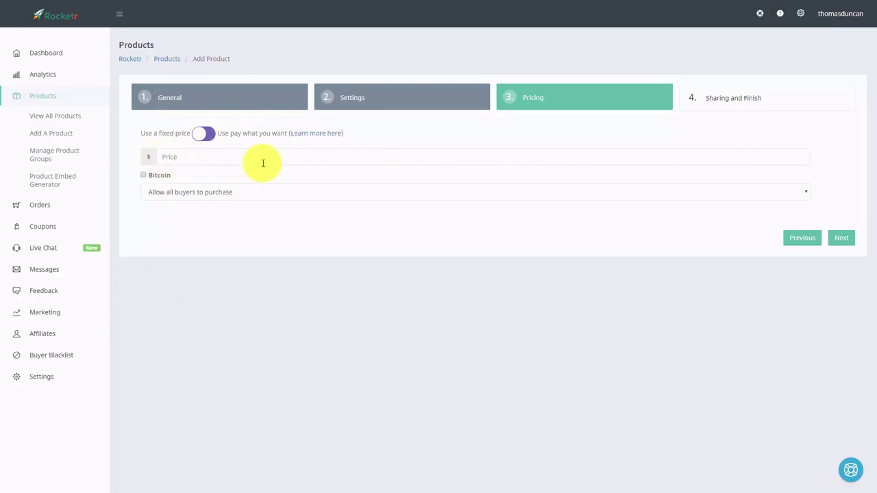
text(27)
Accept Bitcoin and allow all buyers except the global blacklist and proxies/VPNs.
click(144, 176)
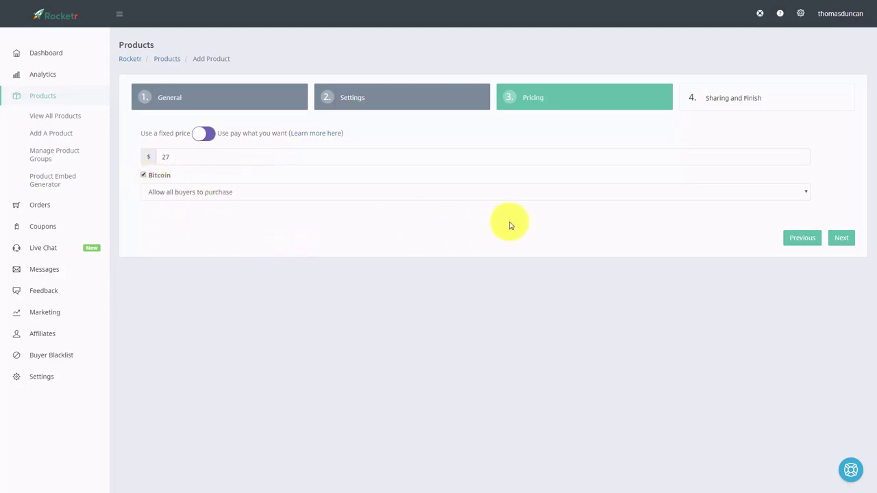
click(805, 193)
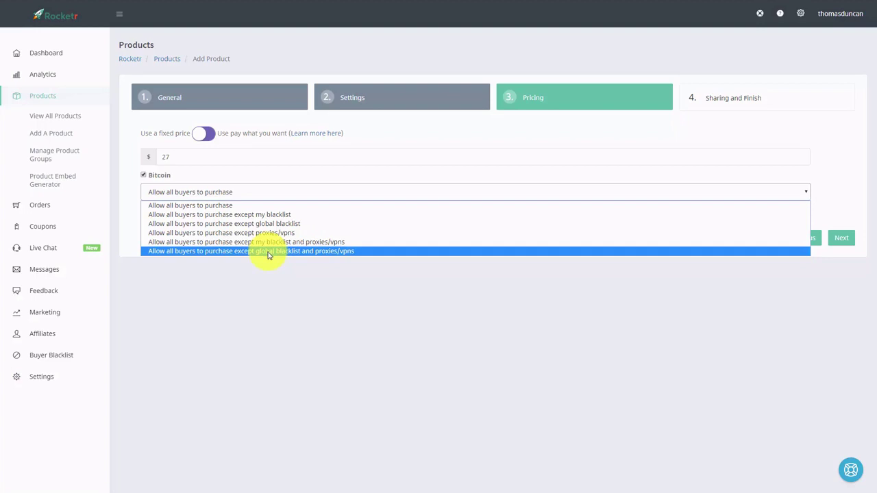
click(268, 252)
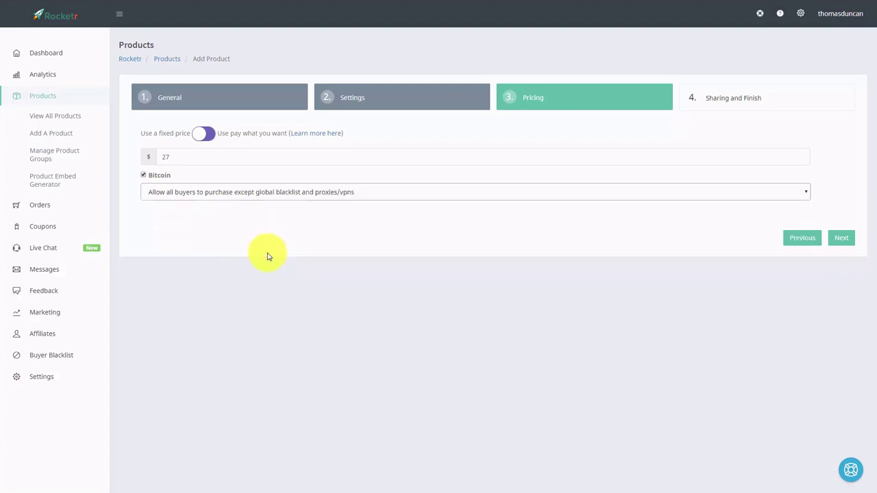
On the Sharing and Finish step, add a blank line and the delivery link to the delivery e-mail.
click(842, 239)
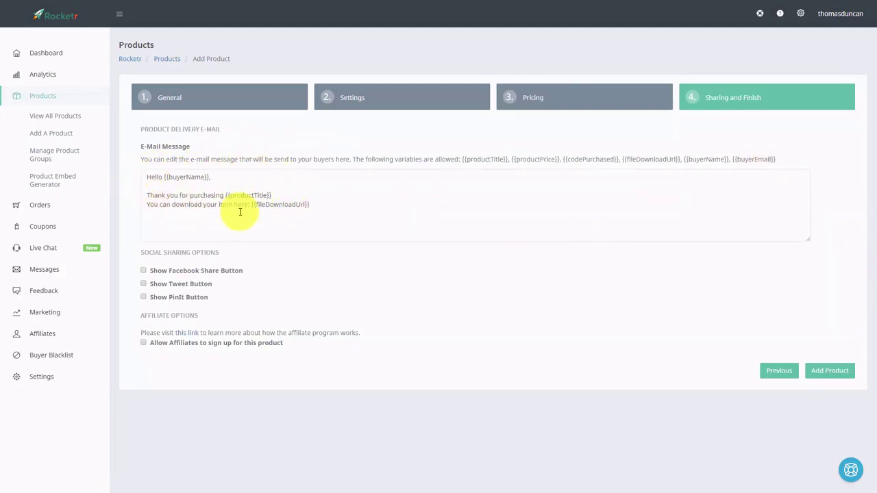
click(284, 195)
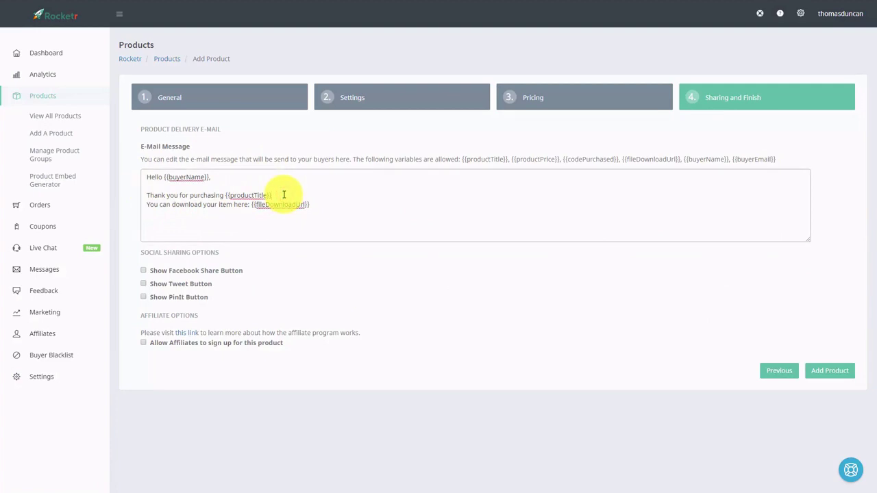
key(Return)
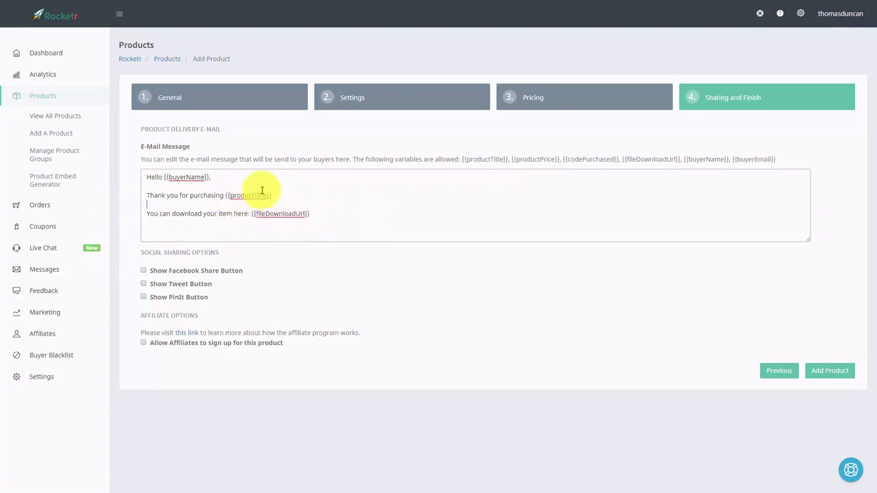
click(326, 214)
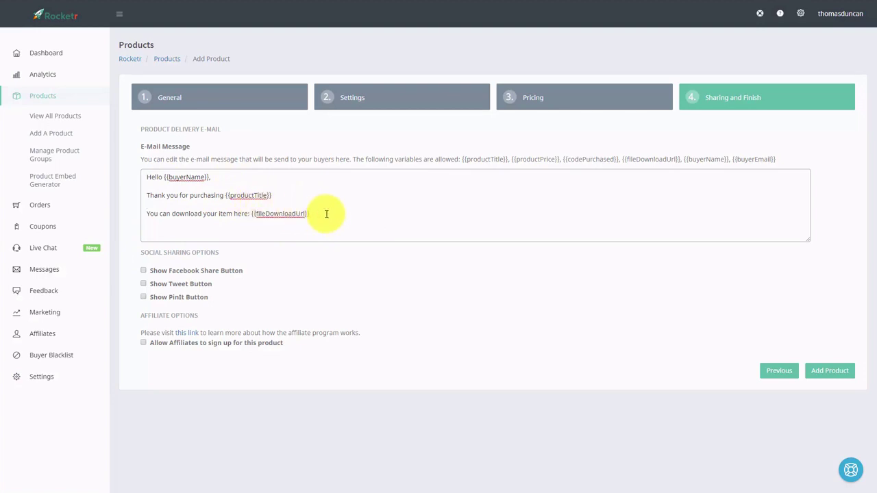
key(Return)
key(Return)
text(http://google.com/deliver-my-product)
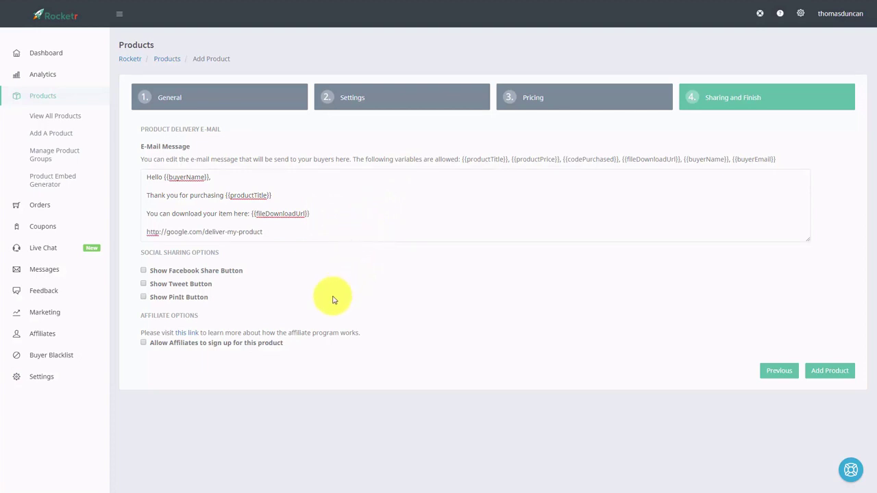
Allow affiliates with a 50% affiliate commission.
click(144, 343)
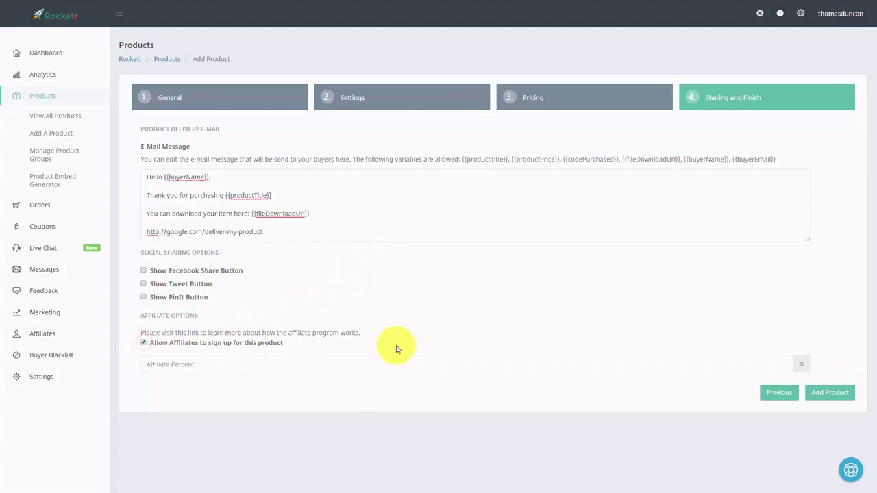
click(178, 359)
text(50)
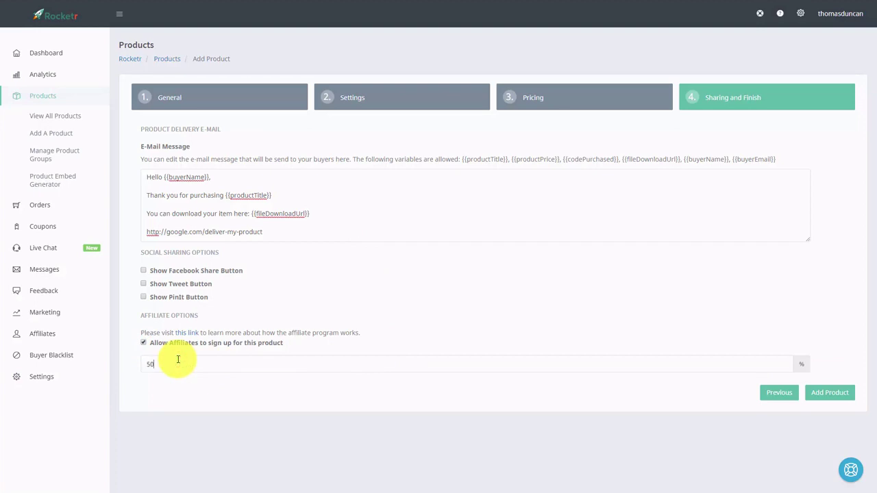
click(475, 259)
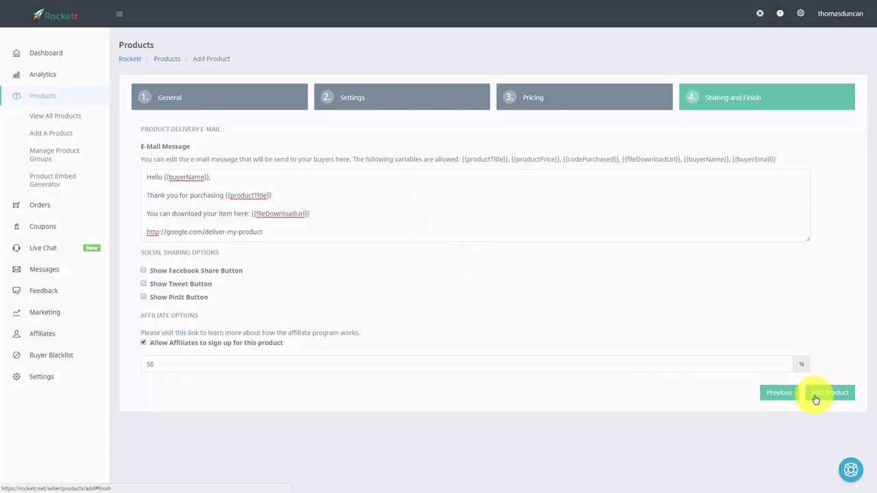
Save the $27 Bitcoin product and go to the Product Embed Generator.
click(815, 396)
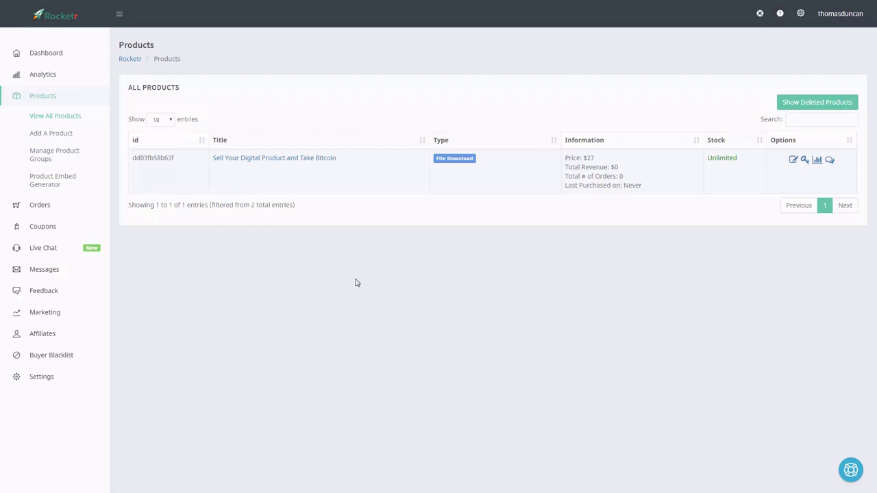
click(58, 180)
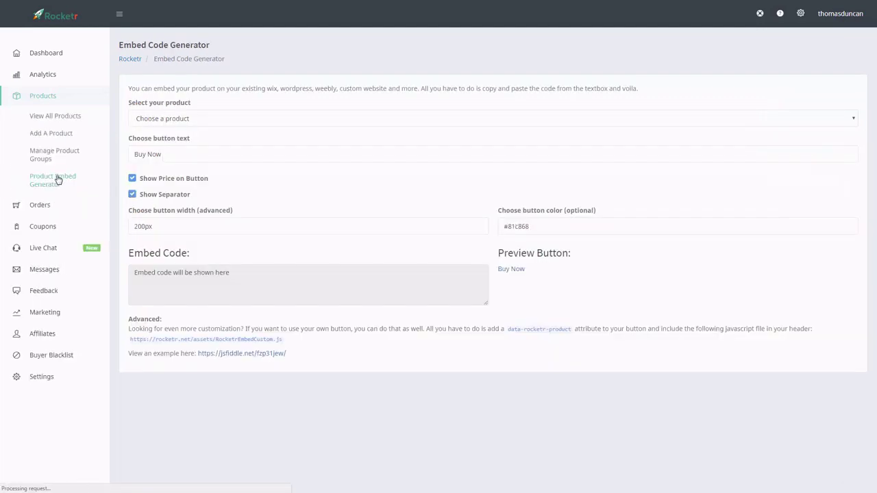
Embed the Bitcoin product with button text 'Download' and colour #a7b03f.
click(579, 124)
click(315, 141)
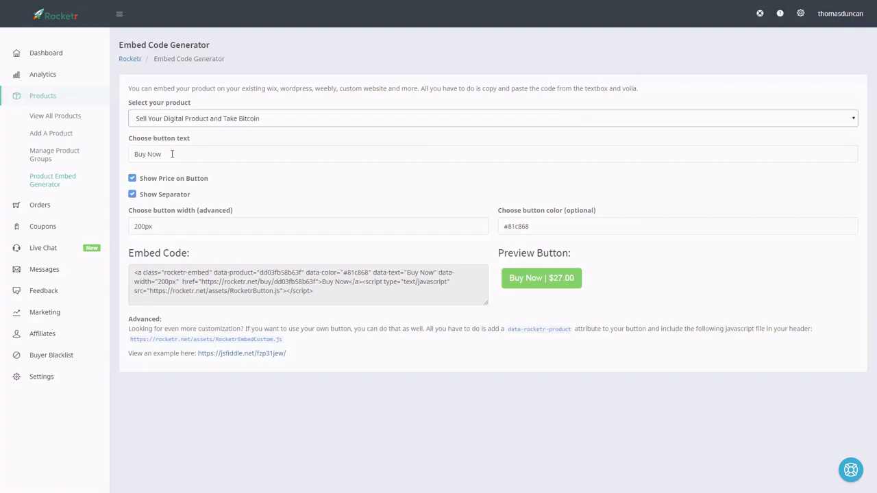
double_click(140, 154)
text(Download)
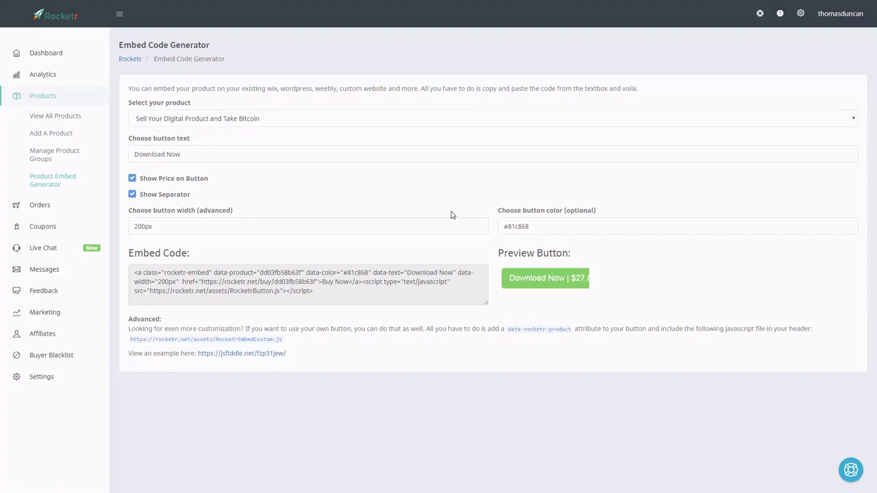
click(535, 227)
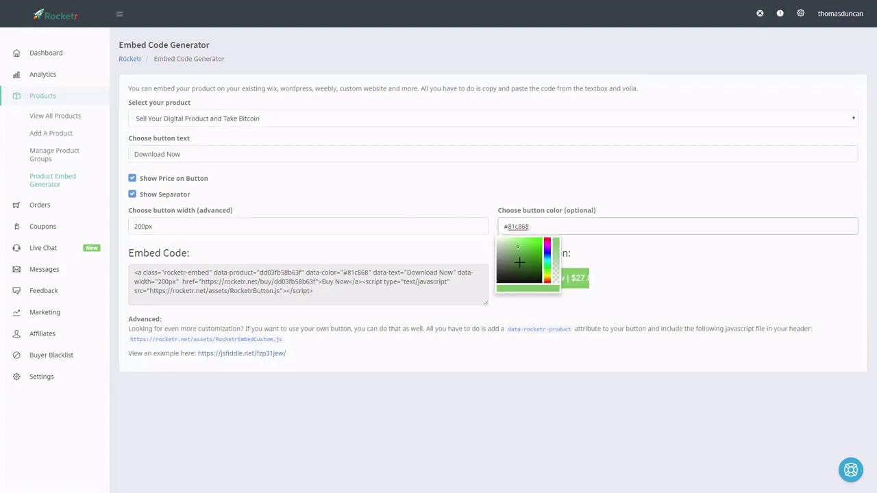
click(366, 248)
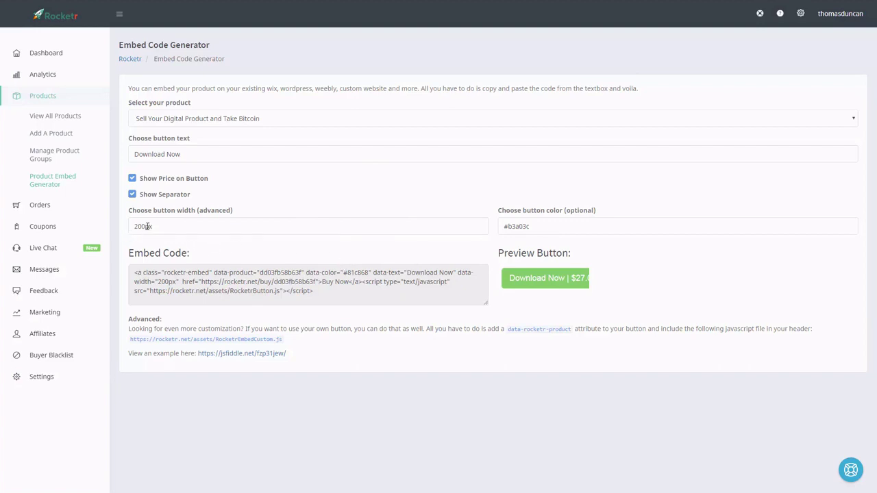
Set the button width to 600px.
click(186, 227)
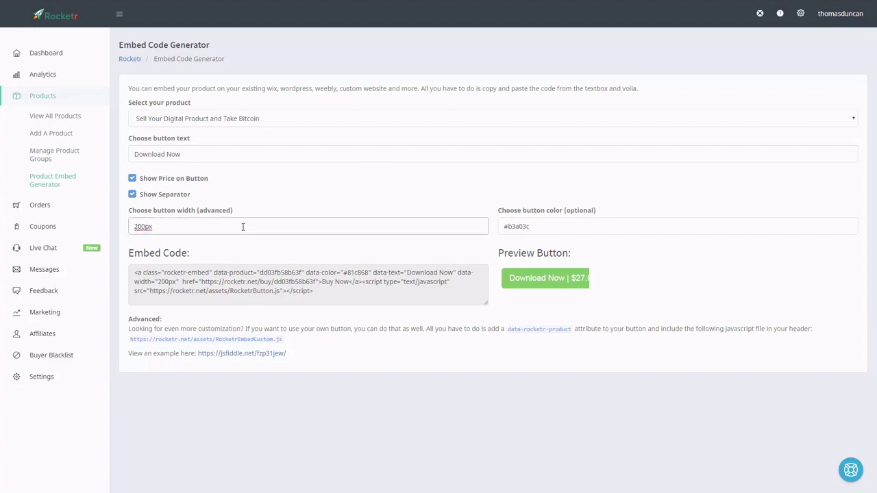
key(BackSpace)
text(5)
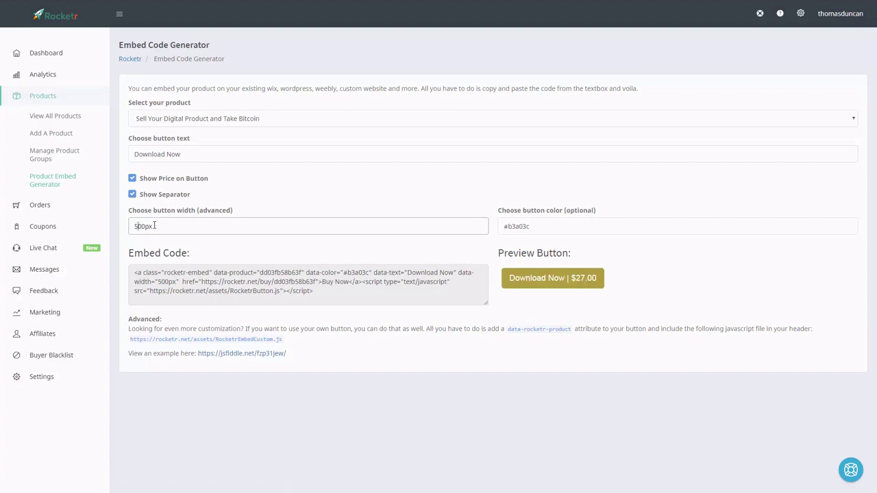
key(BackSpace)
text(6)
Copy the updated embed code.
triple_click(598, 244)
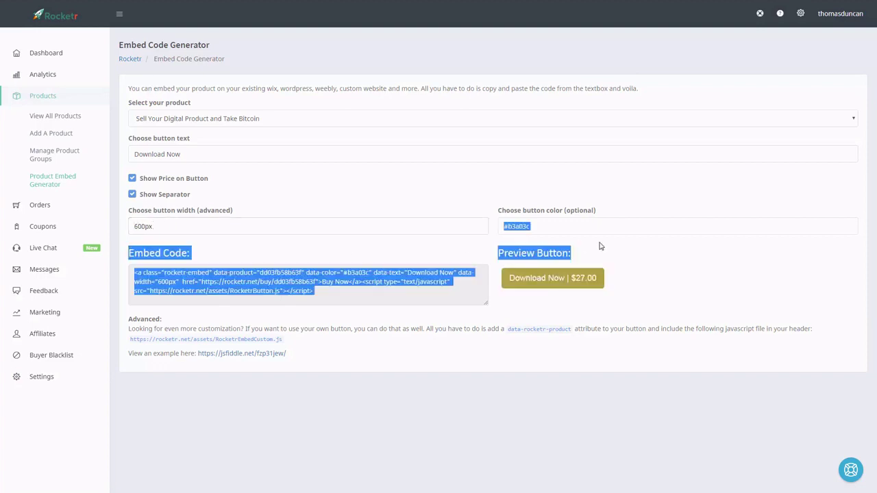
click(425, 286)
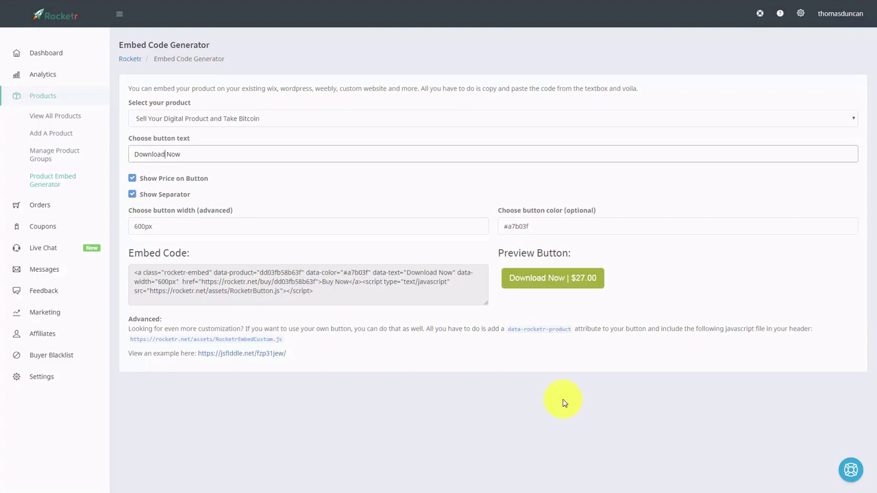
click(133, 273)
key(ctrl+c)
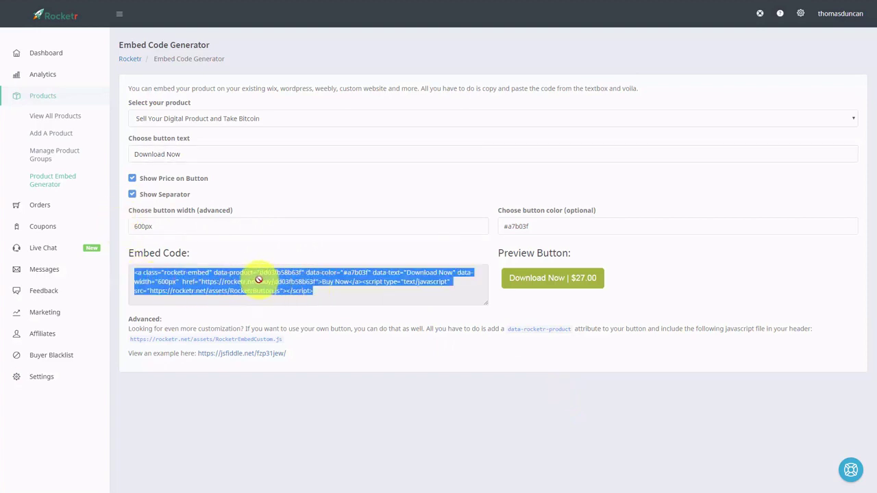
right_click(260, 281)
click(269, 287)
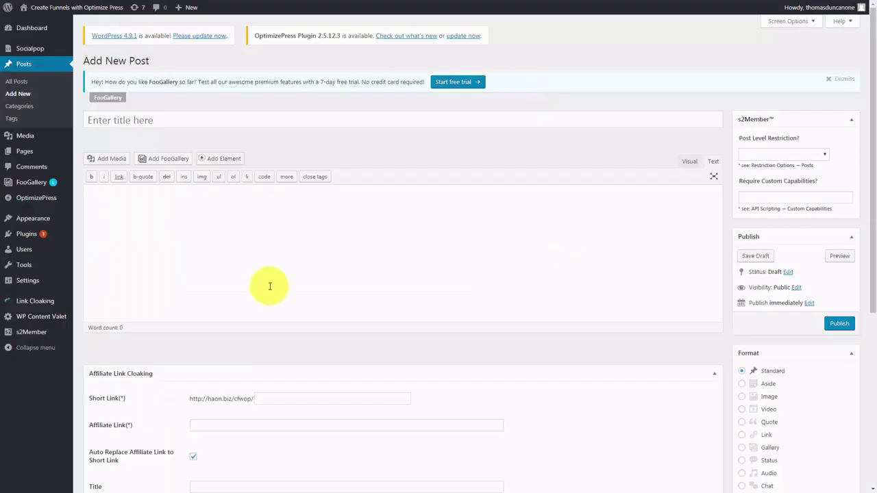
In the post's Text editor, insert the embed code wrapped in center tags and publish.
mouse_move(83, 281)
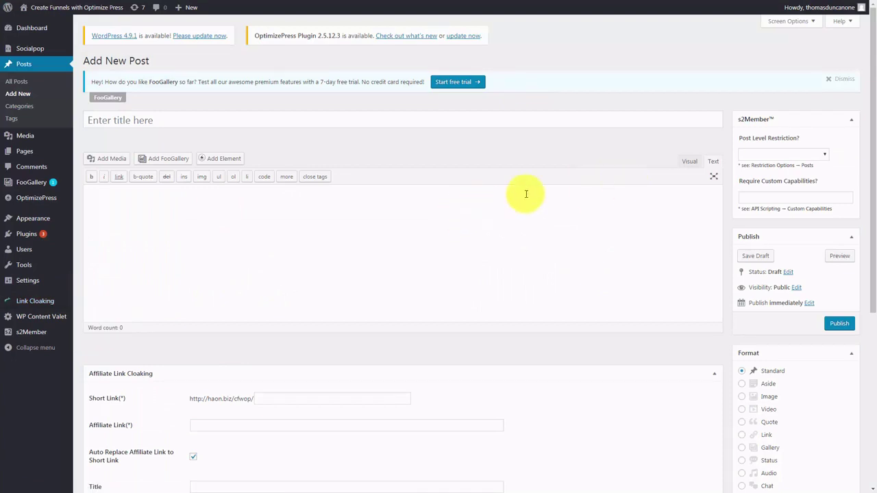
click(687, 161)
click(712, 161)
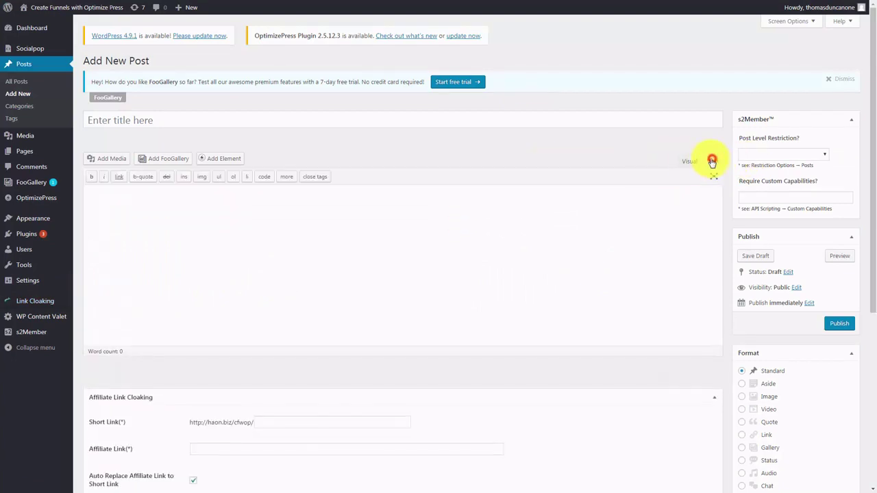
click(266, 200)
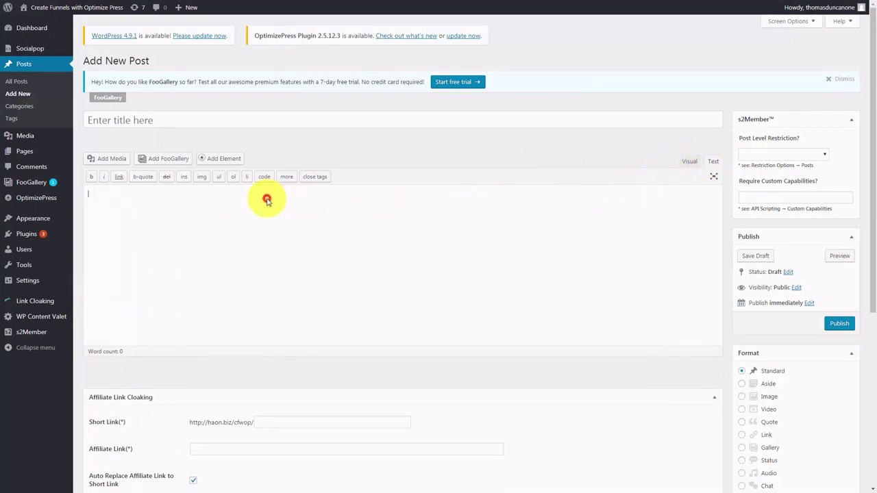
text(<center>)
text(<a class="rocketr-embed" data-product="dd03fb58b63f" data-color="#a7b03f" data-text="Download Now" data-width="600px"  href="https://rocketr.net/buy/dd03fb58b63f">Buy Now</a><script type="text/javascript" src="https://rocketr.net/assets/rocketrButton.js"></script>)
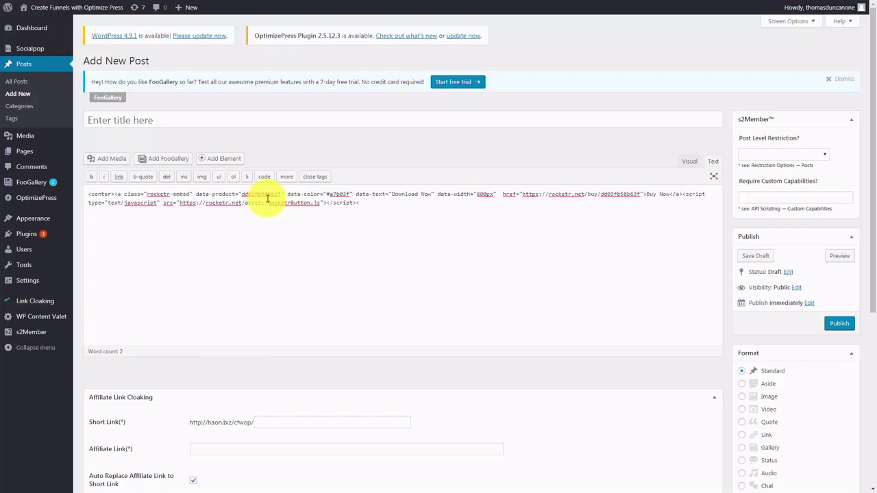
text(/center>)
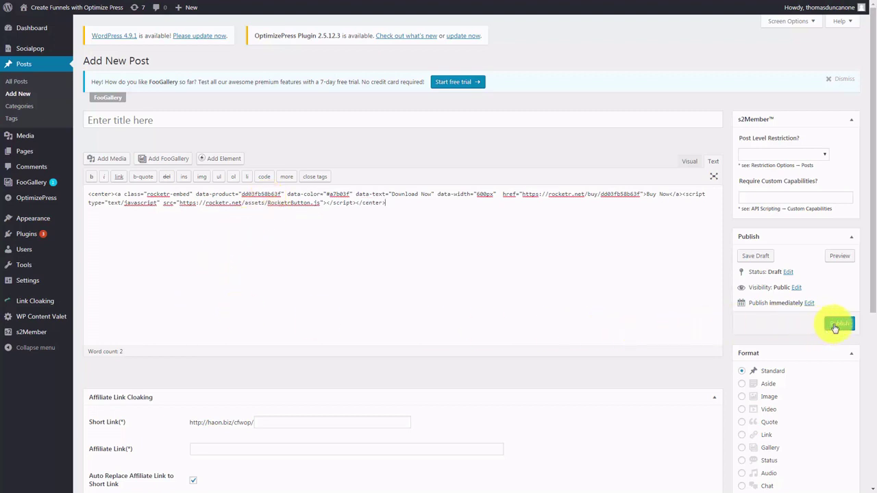
click(836, 325)
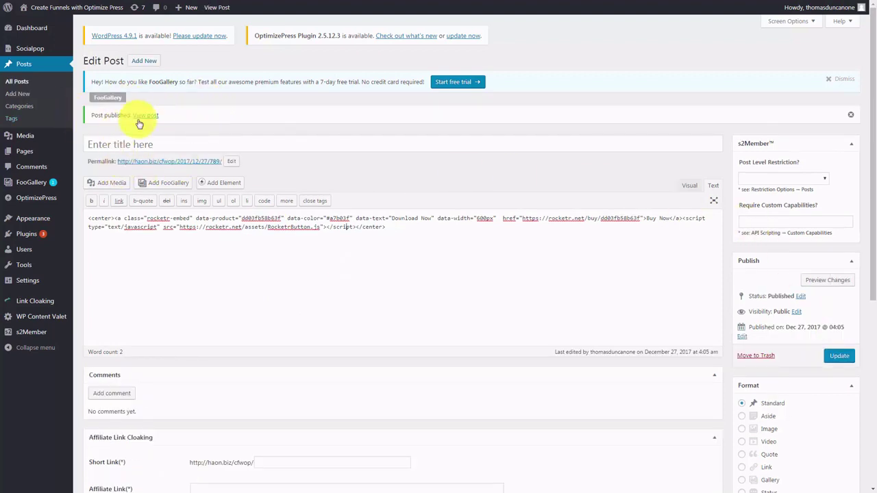
View the published post and test its Download Now | $27.00 button checkout.
click(142, 116)
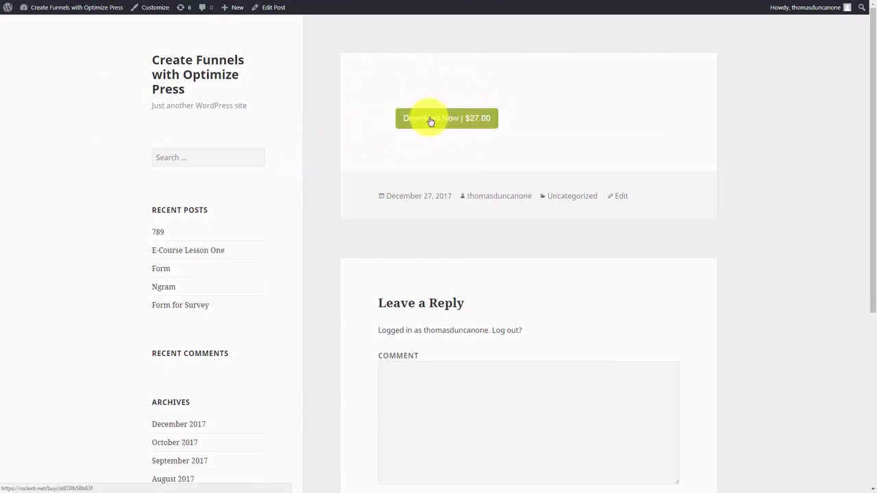
click(430, 121)
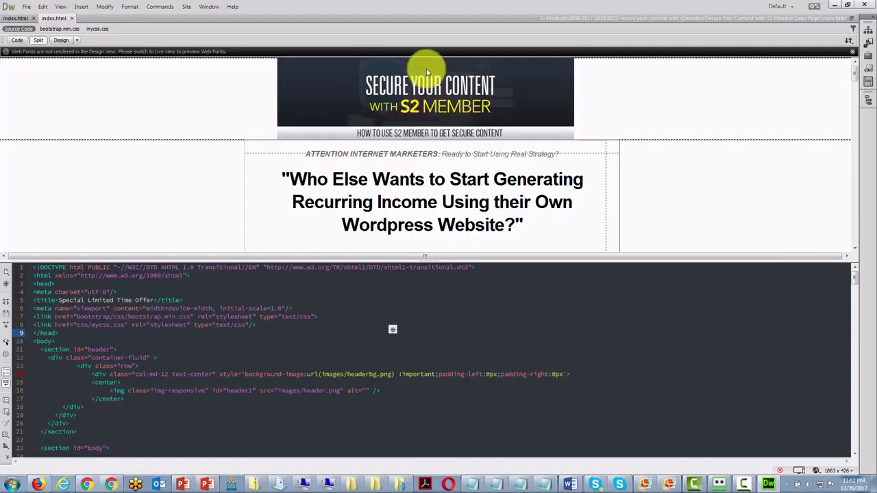
Replace the ADD TO CART img tag on line 261 with the Rocketr embed code.
click(409, 182)
scroll(409, 182, down, 5)
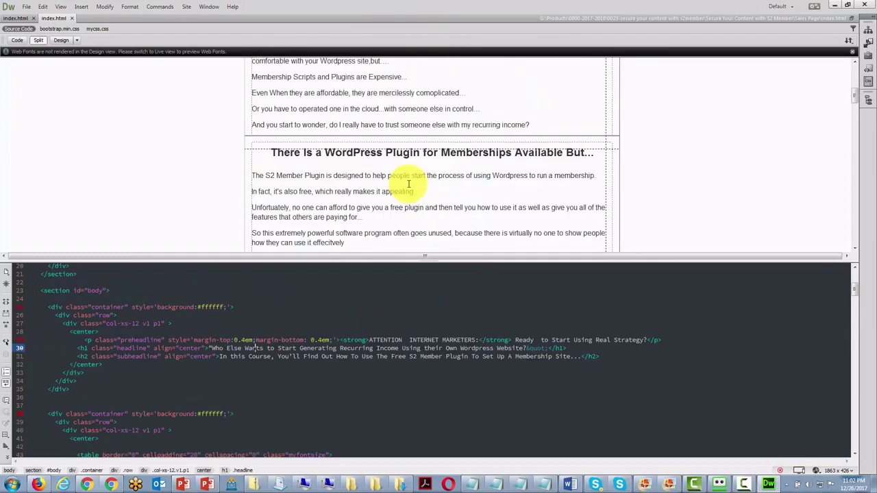
drag(853, 96, 856, 229)
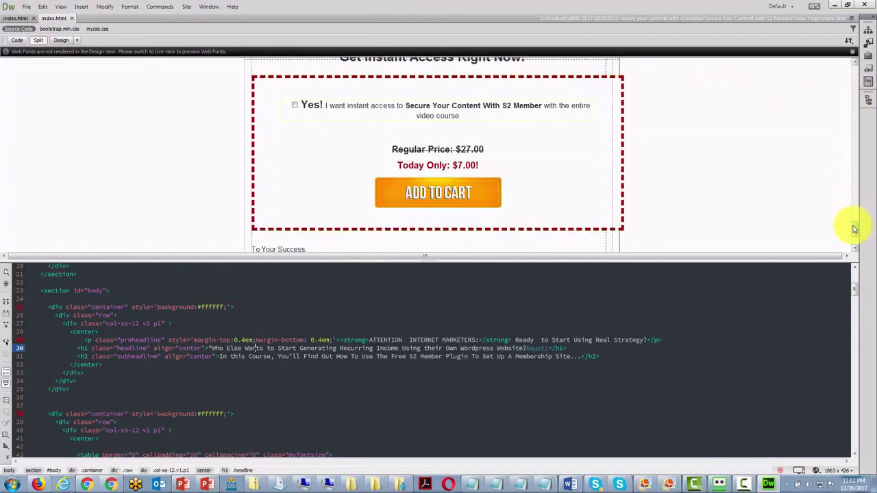
click(425, 196)
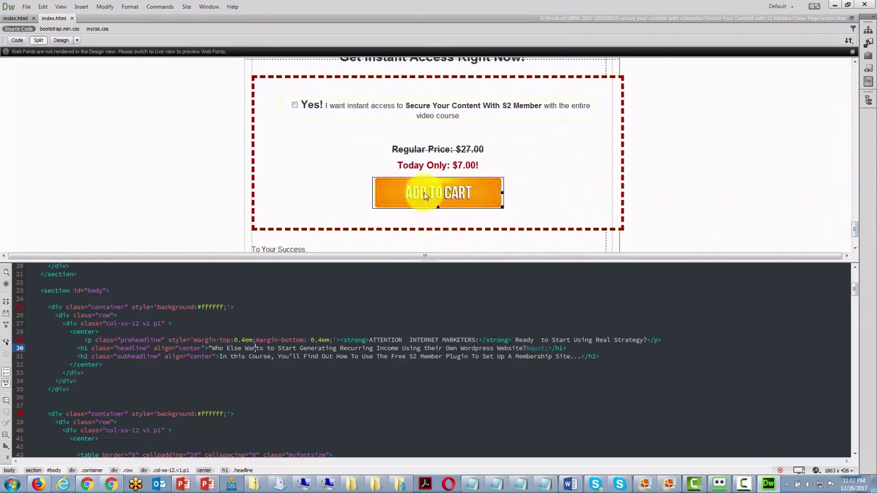
click(425, 195)
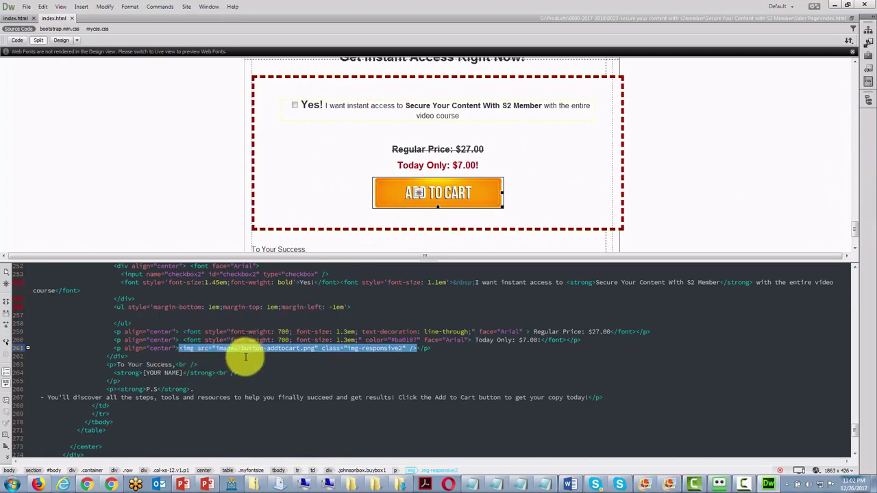
click(192, 352)
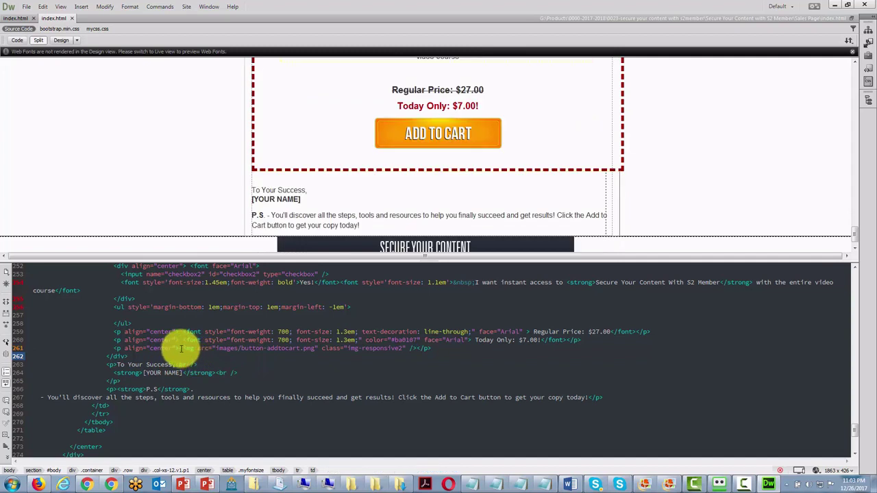
drag(179, 348, 418, 350)
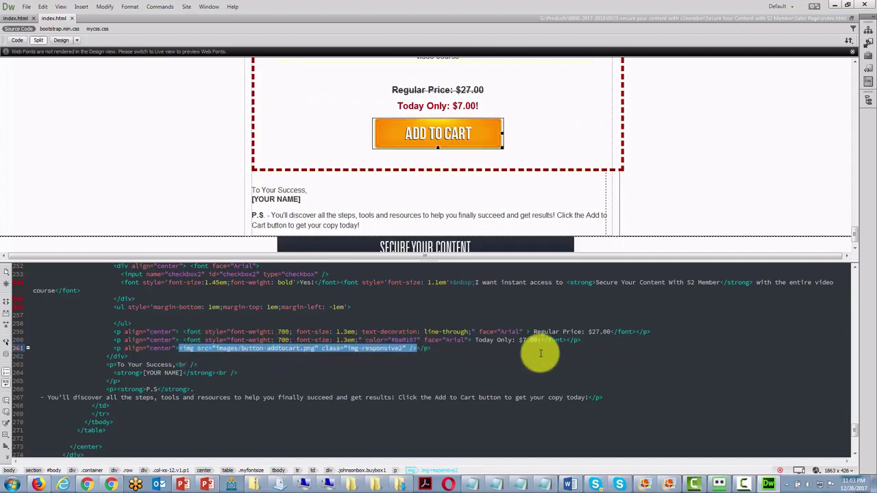
key(ctrl+v)
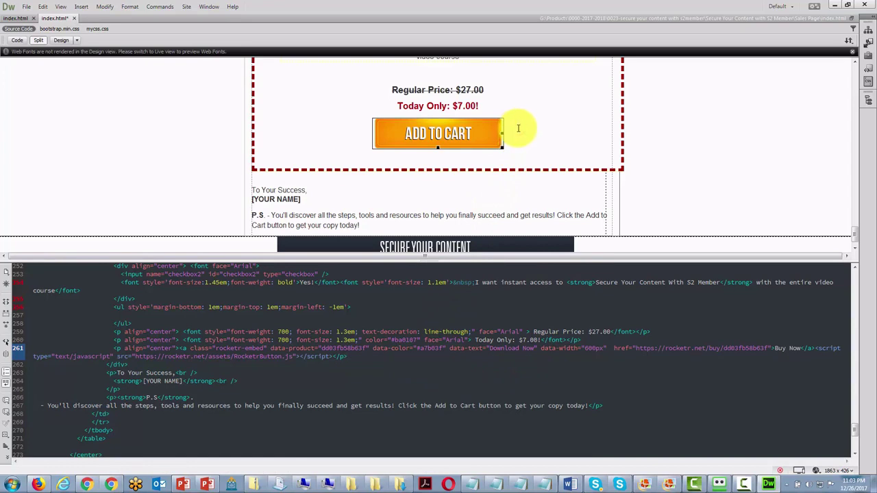
click(518, 128)
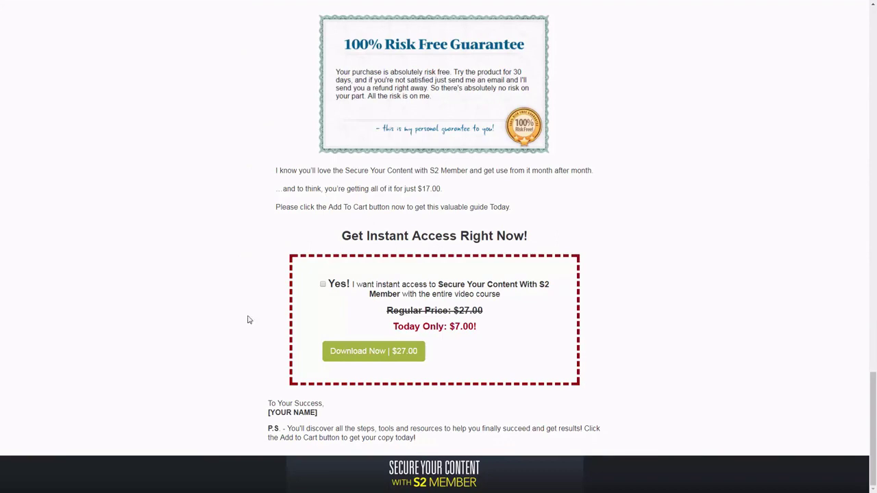
Open the Download Now checkout and choose Buy Now to reveal Bitcoin payment.
click(368, 351)
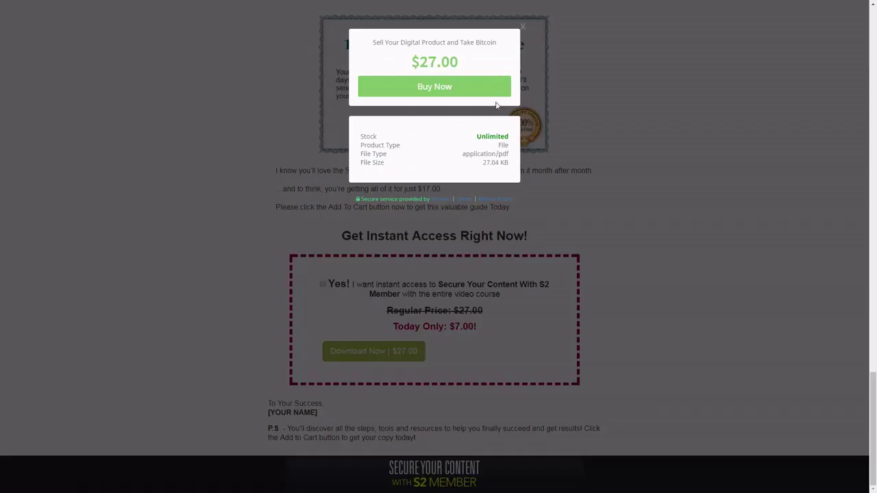
click(434, 89)
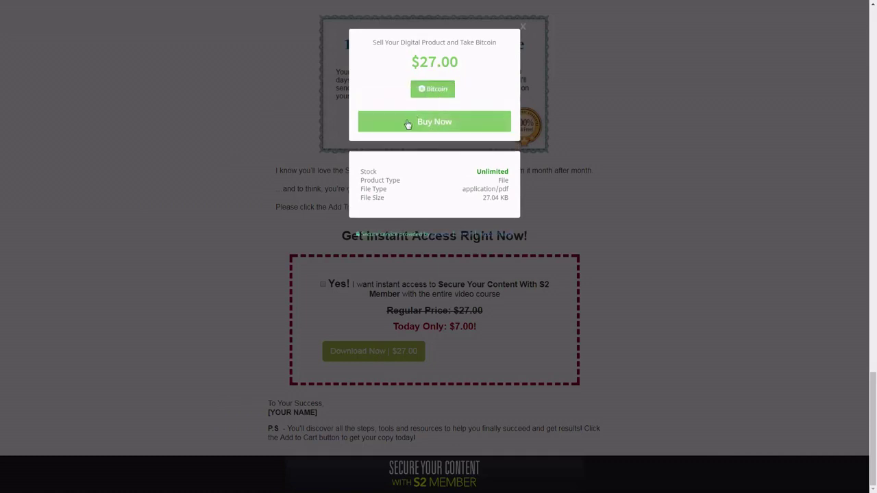
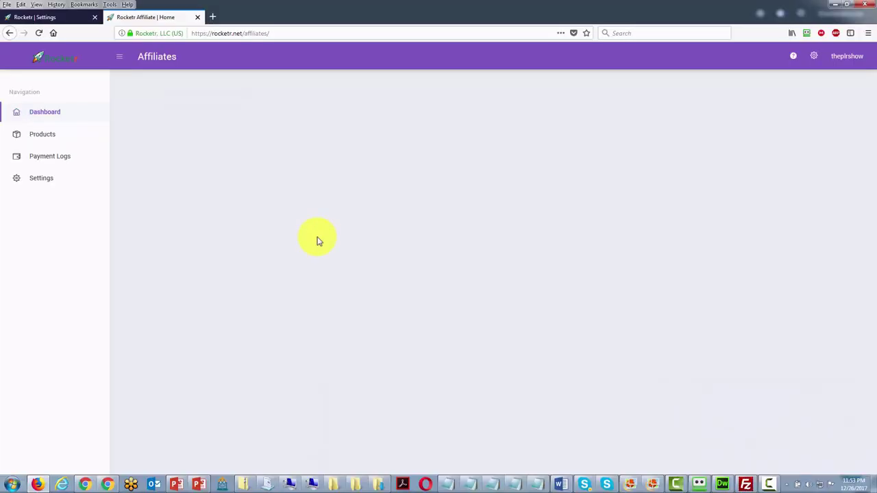
Register as an affiliate by pasting the product's buy link as the Product ID.
click(48, 139)
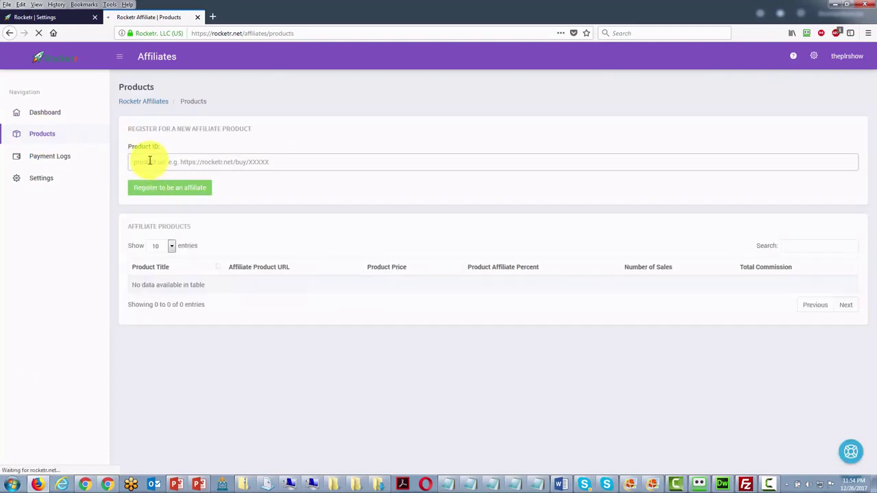
right_click(150, 162)
click(170, 200)
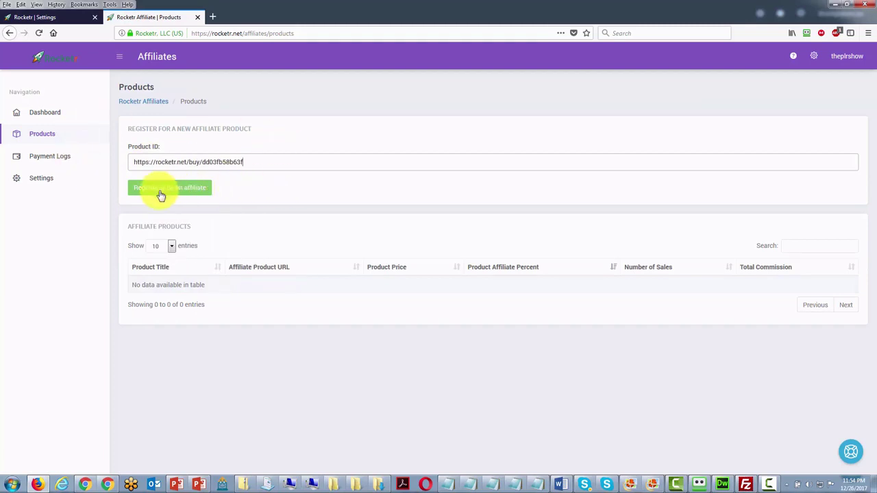
click(168, 194)
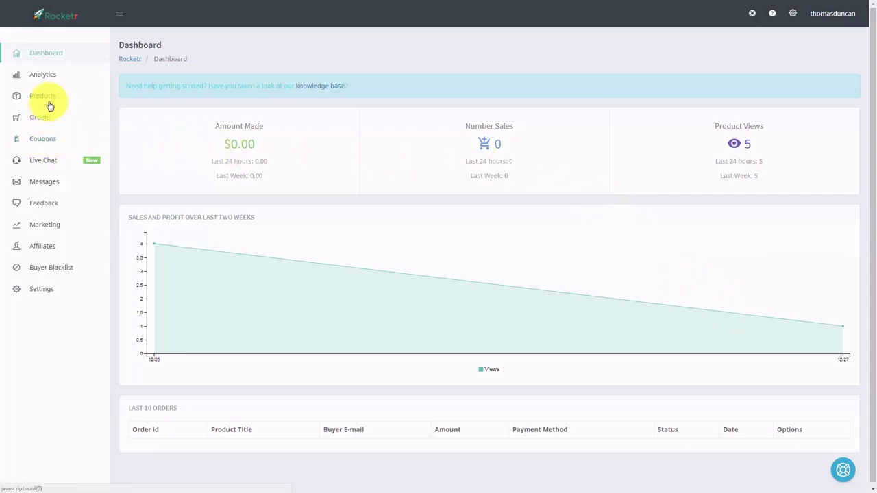
Start a new coupon limited to the Sell Your Digital Product and Take Bitcoin product.
click(42, 141)
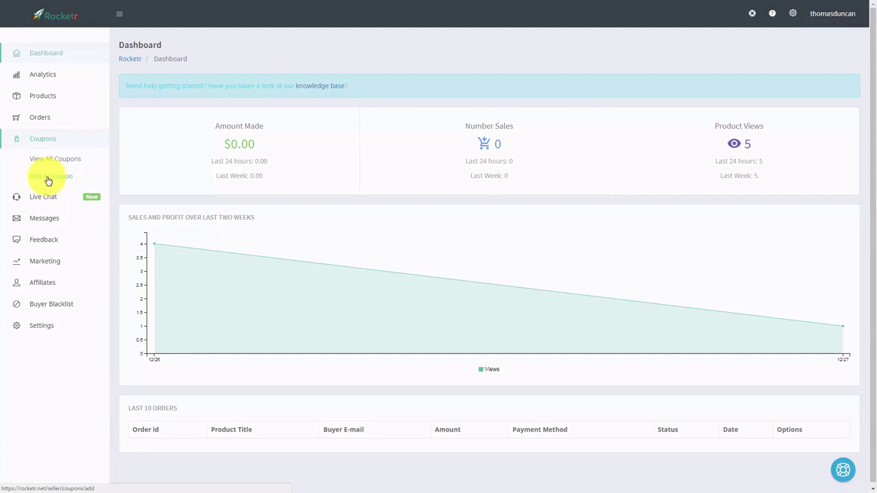
click(48, 179)
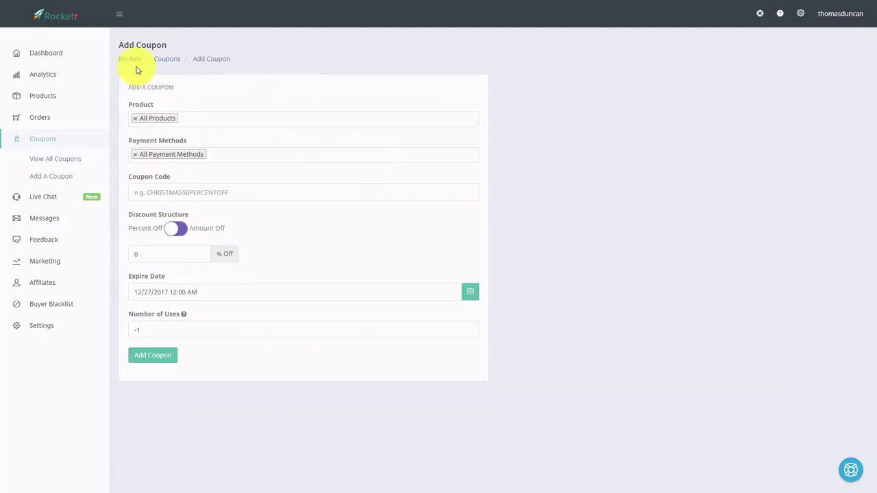
click(135, 118)
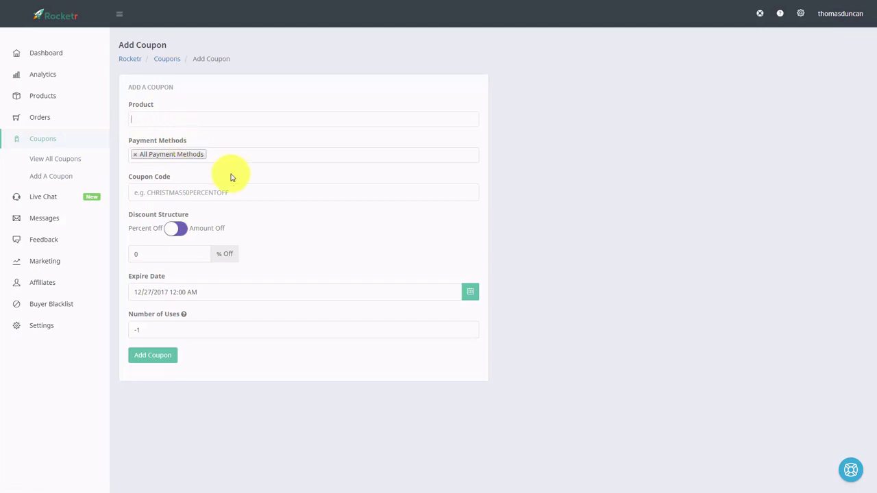
click(184, 120)
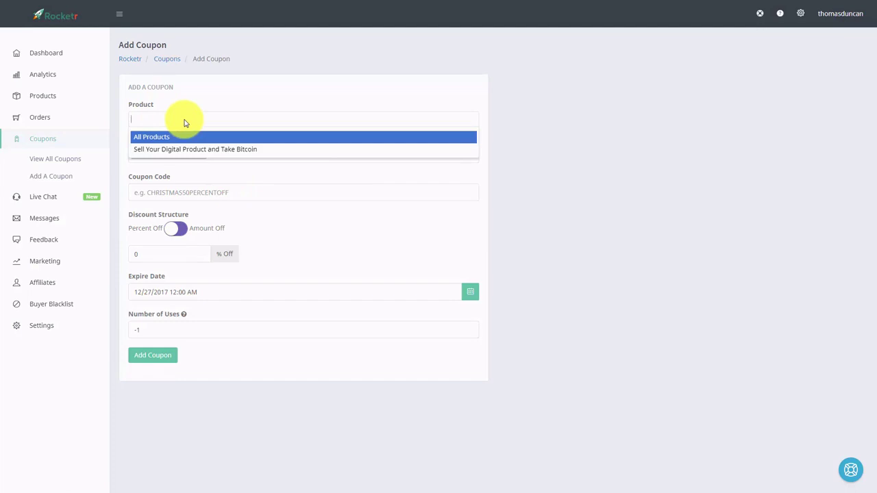
text(bi)
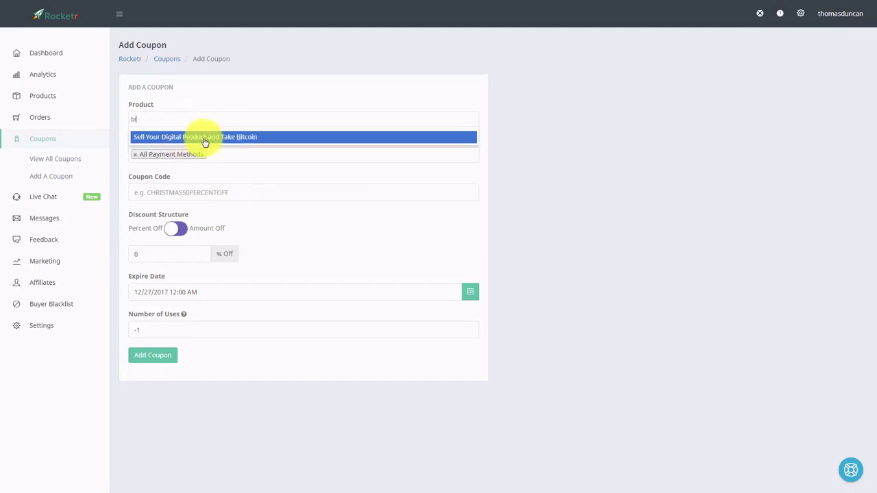
click(204, 140)
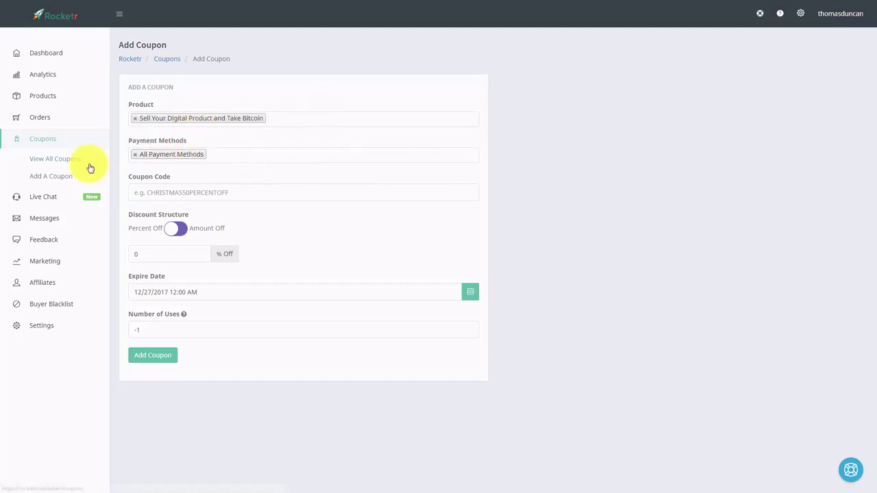
Restrict it to Bitcoin, set code selldigital at 50% off, save, and select the code.
click(135, 155)
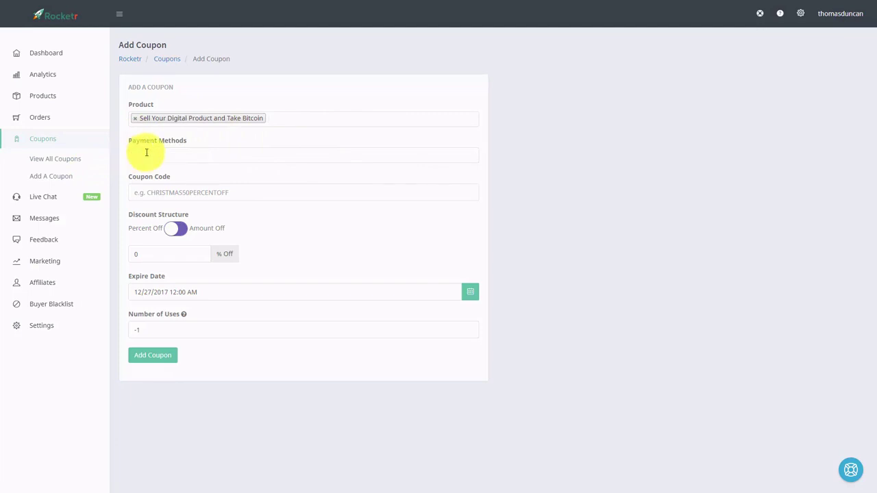
text(b)
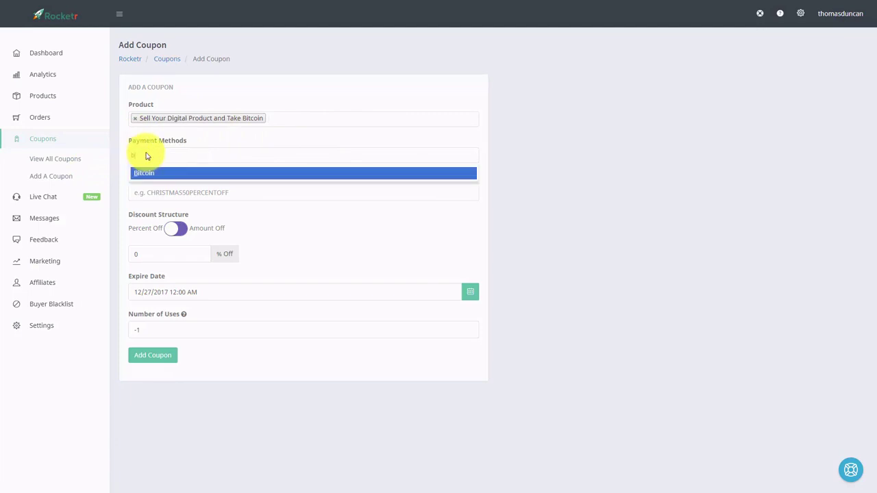
click(144, 175)
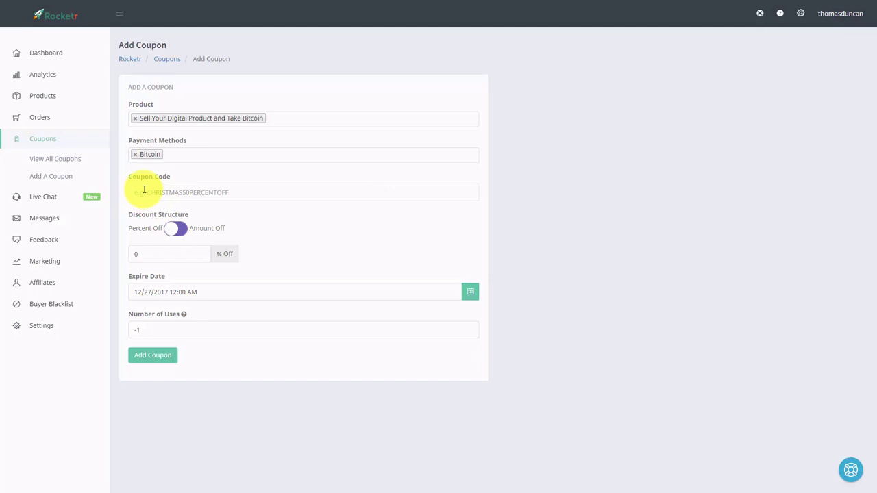
click(144, 189)
text(selldigital)
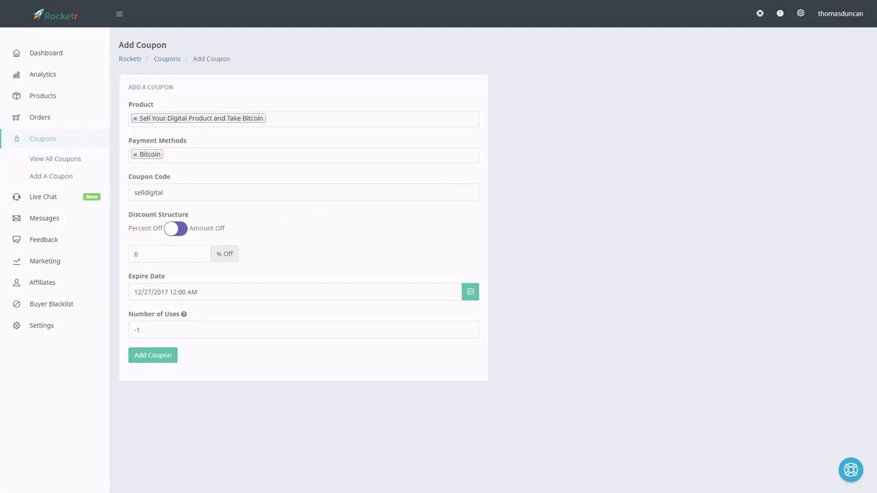
click(155, 254)
text(50)
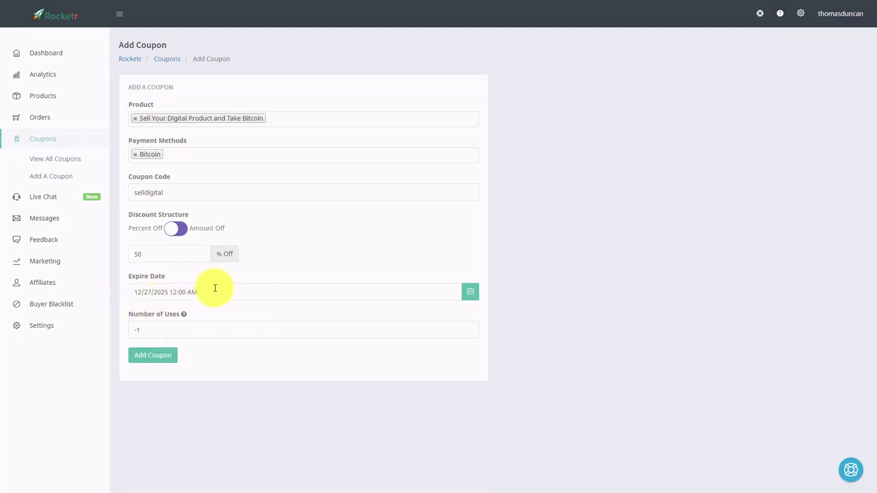
click(152, 356)
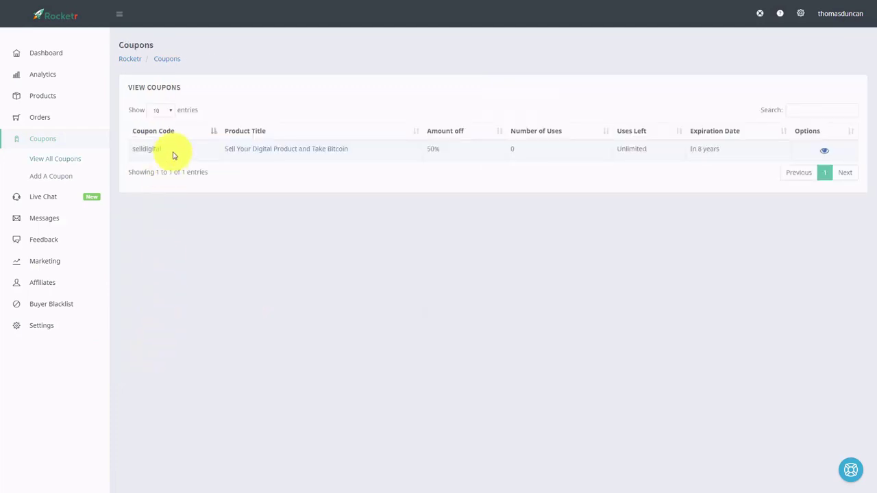
drag(172, 144, 133, 147)
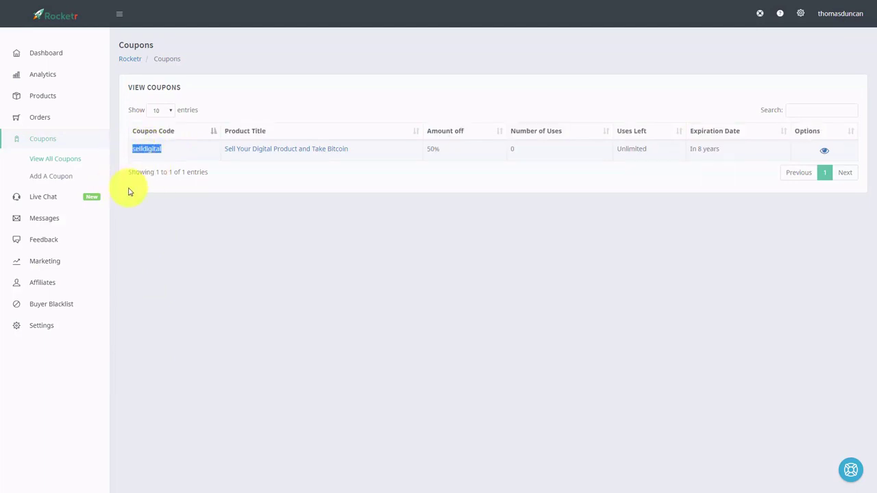
Open the product checkout from the WordPress sales post.
key(alt+Tab)
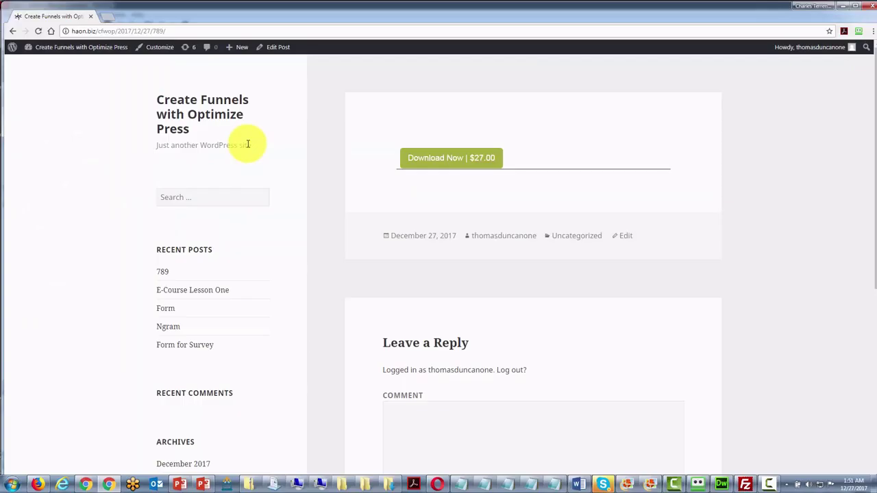
click(438, 161)
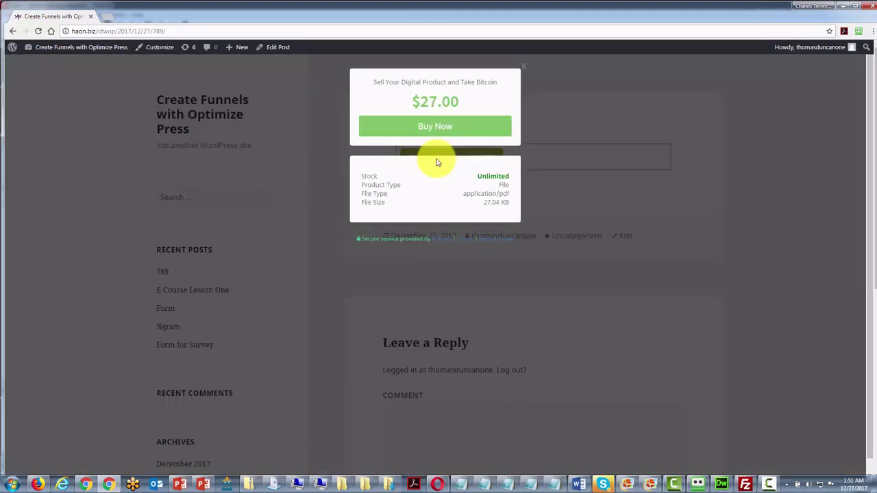
click(435, 131)
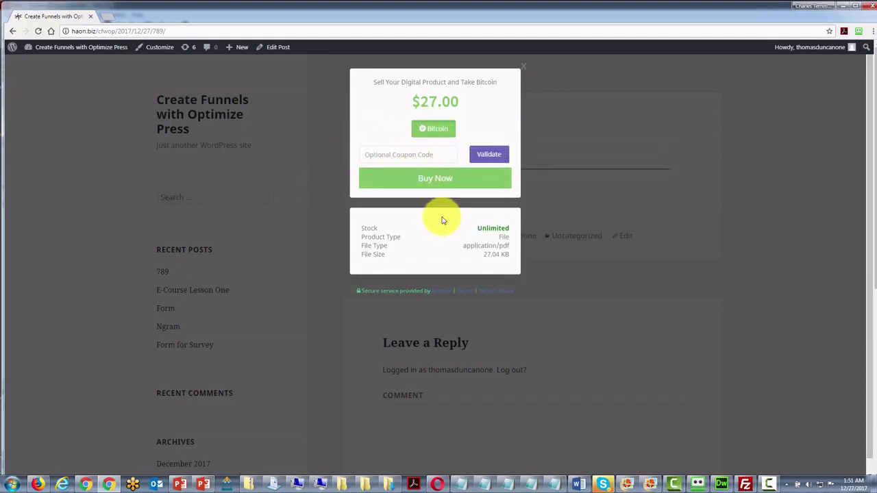
Enter coupon selldigital, validate it to cut $27.00 to $13.50, and buy.
right_click(381, 152)
click(406, 207)
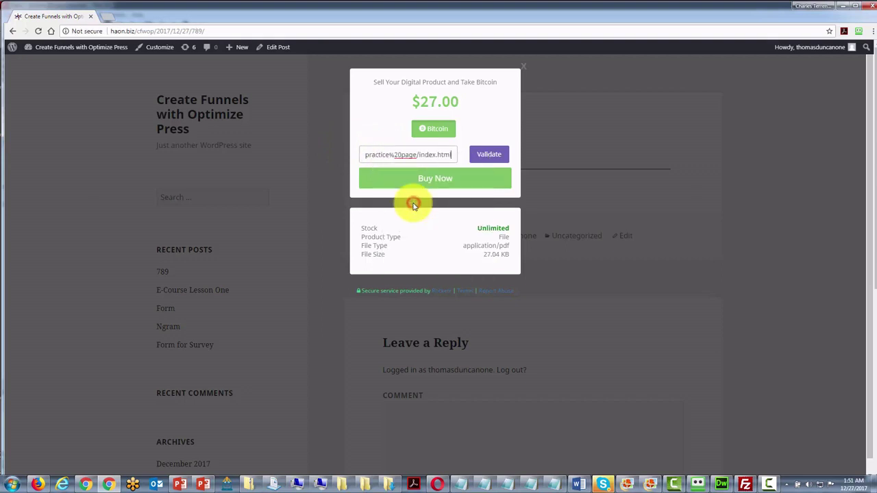
double_click(397, 150)
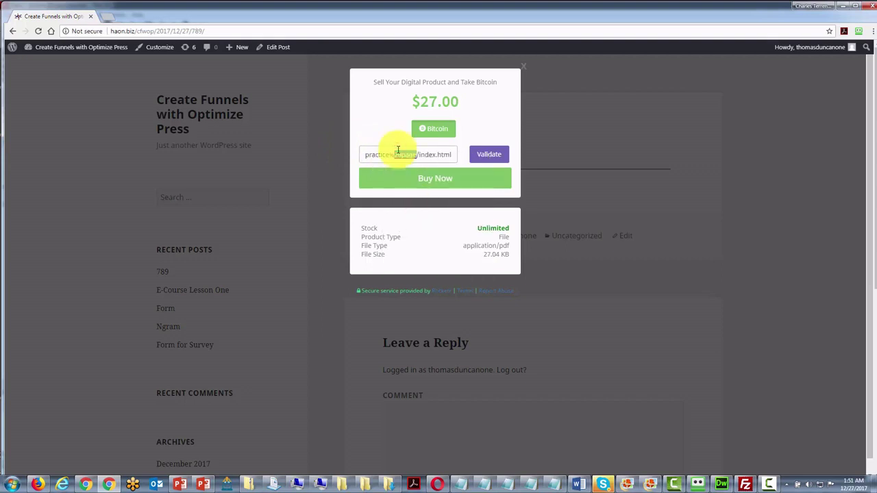
key(ctrl+z)
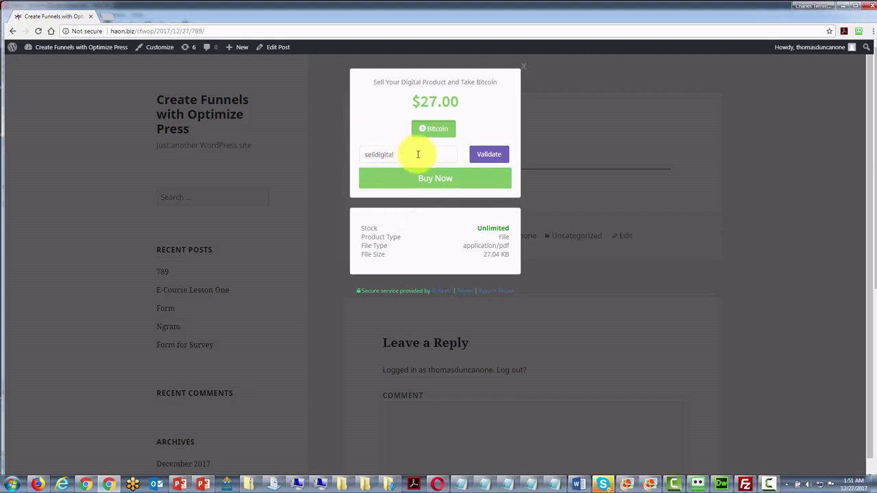
click(482, 157)
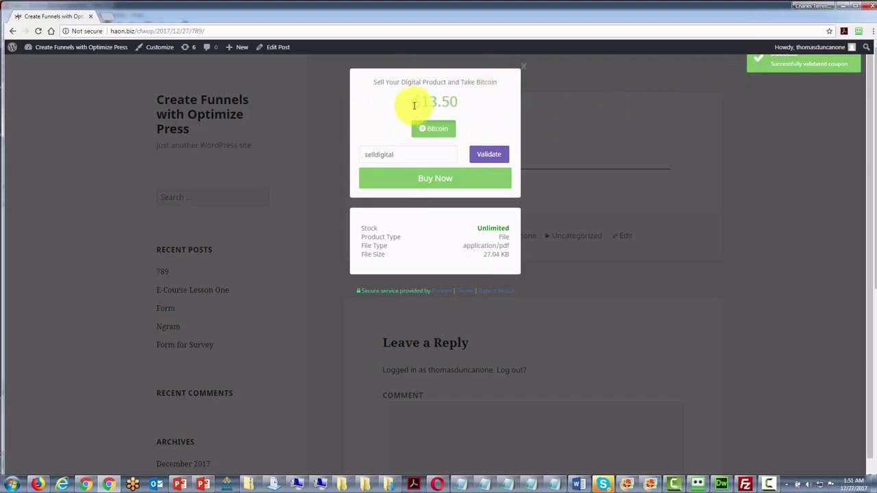
click(430, 184)
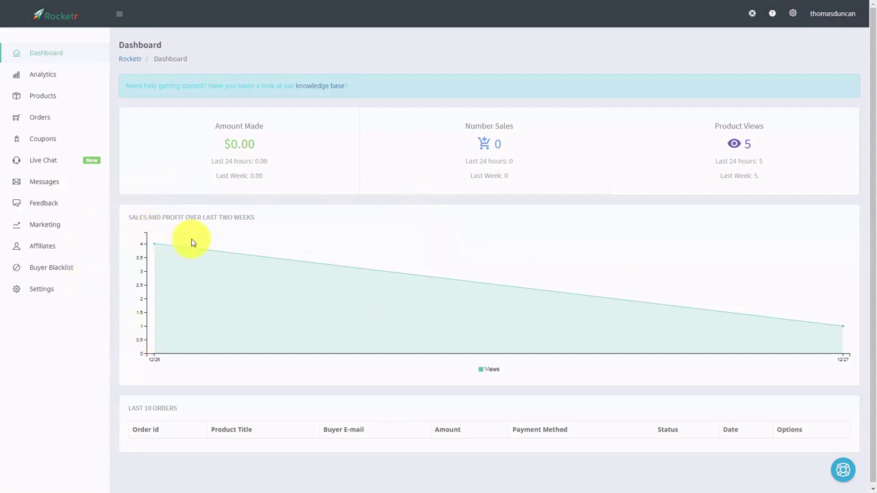
Start a new marketing email addressed to All Buyers.
click(42, 227)
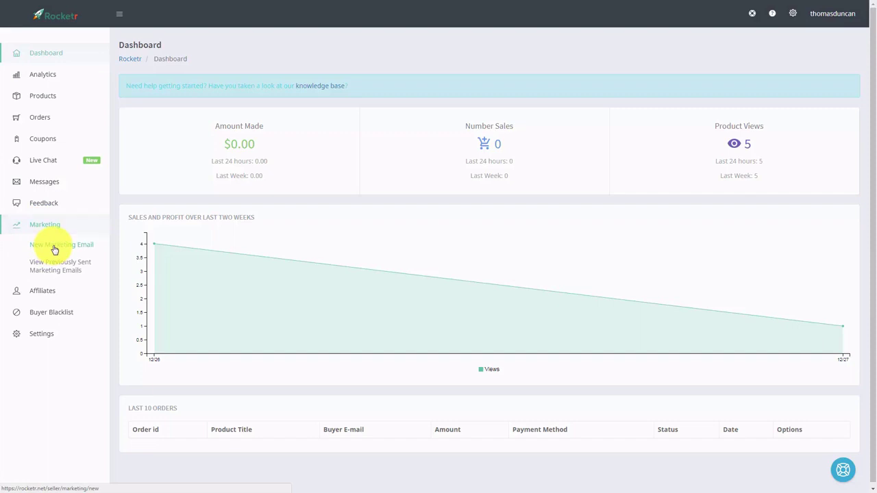
click(55, 245)
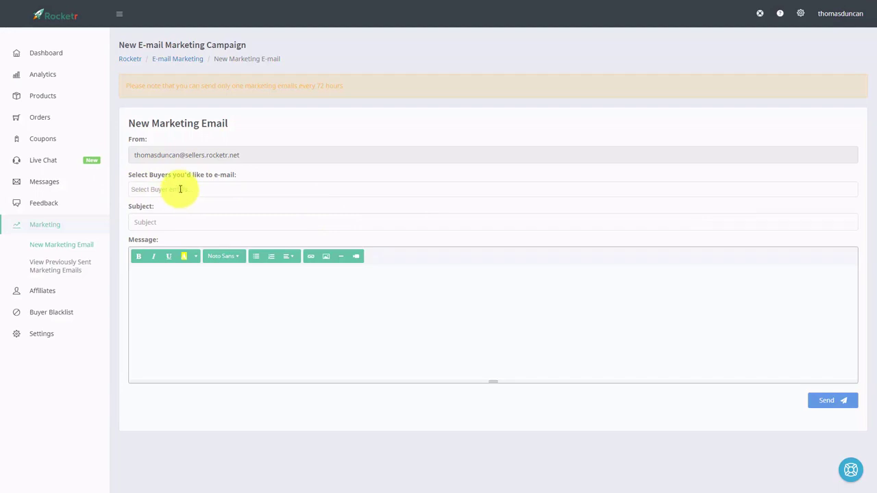
click(180, 190)
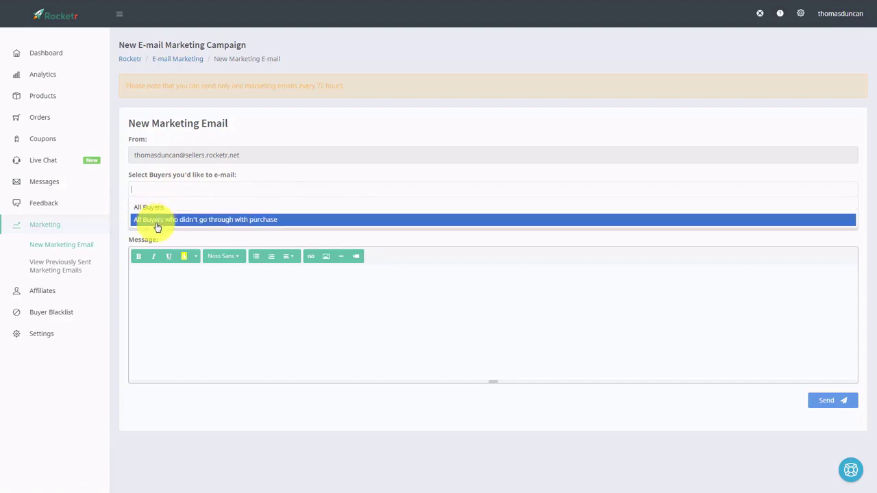
click(153, 207)
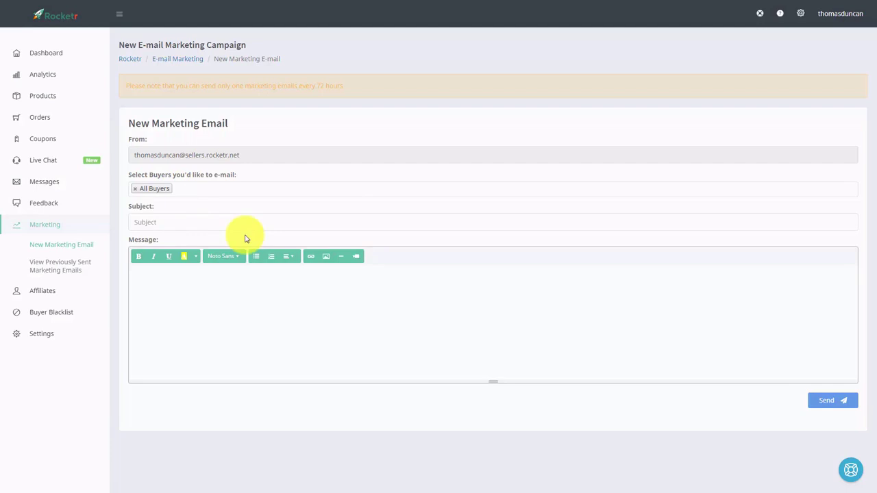
Give it subject 'Get On to Our Webinar', paste the accounting article, and leave for the dashboard.
click(157, 223)
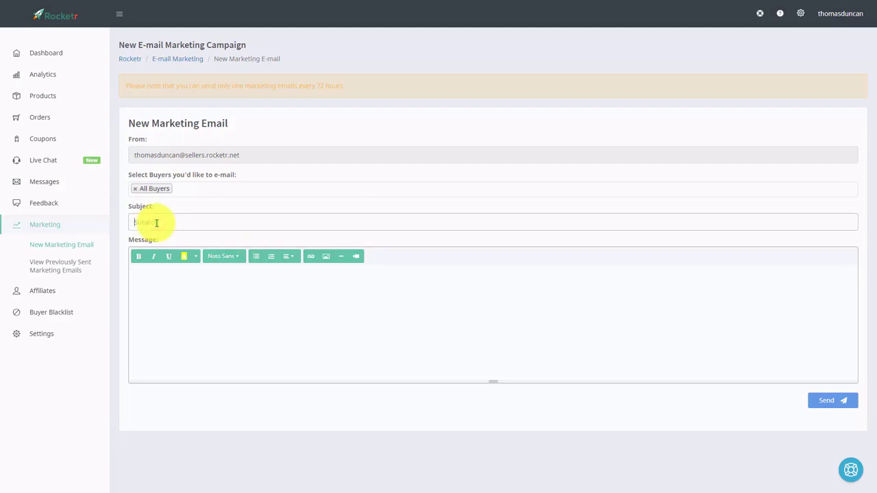
text(Get On to Our Webinar)
click(260, 310)
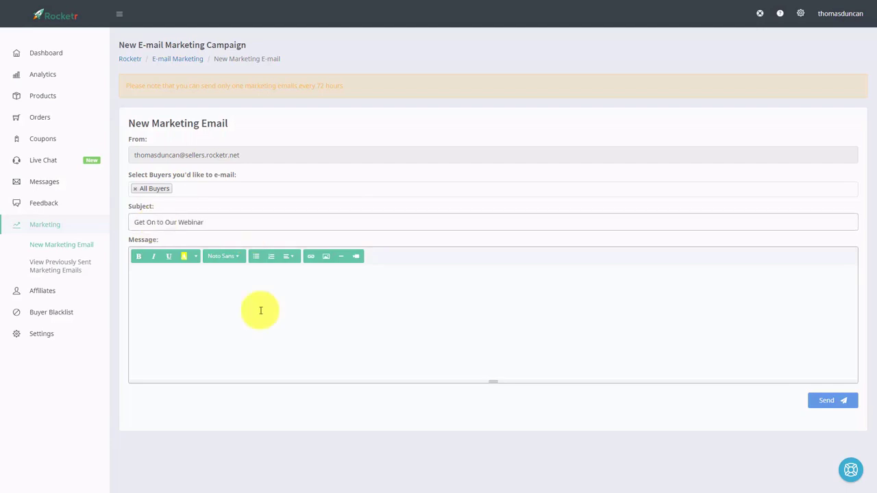
click(170, 289)
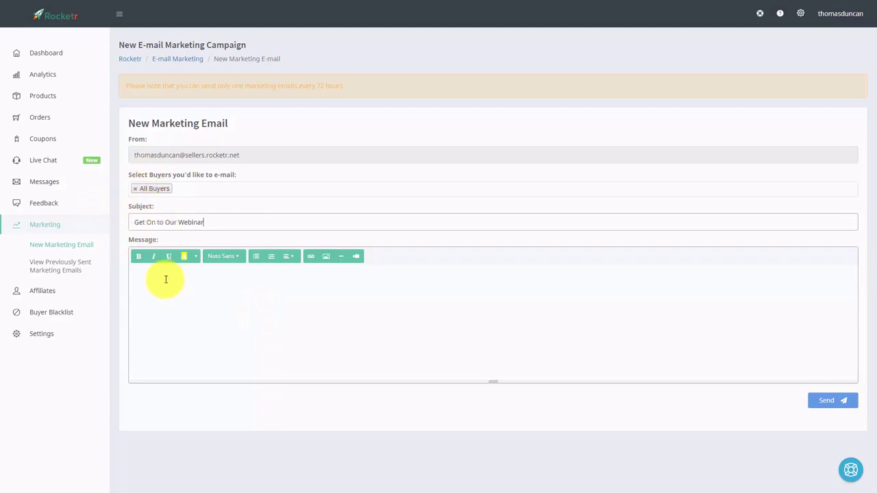
click(165, 278)
key(ctrl+v)
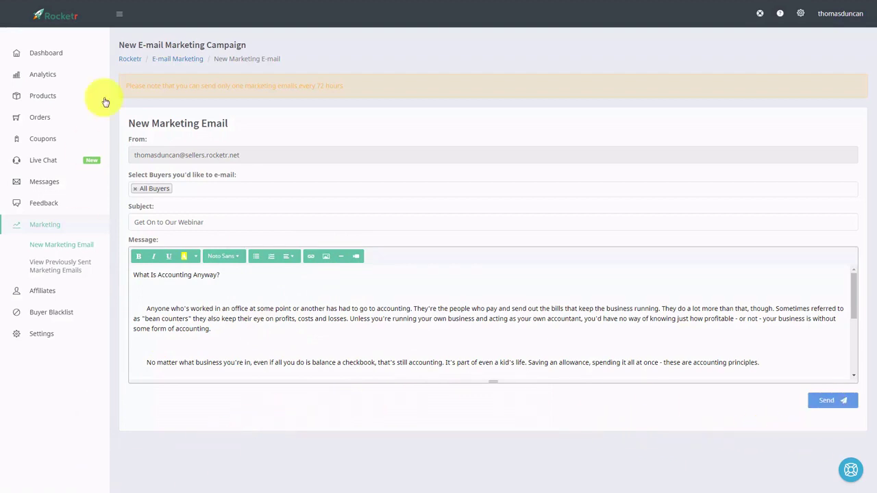
click(72, 17)
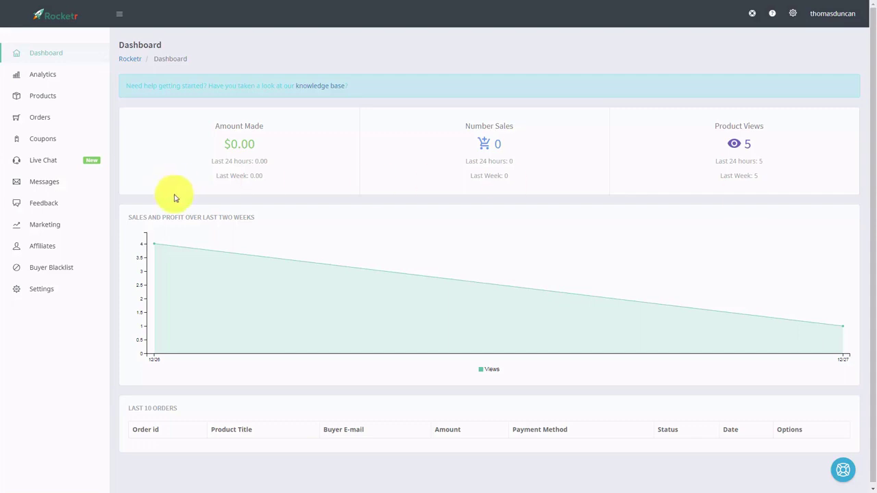
Blacklist a buyer's e-mail for Fradulent Purchase, then delete that entry.
click(45, 272)
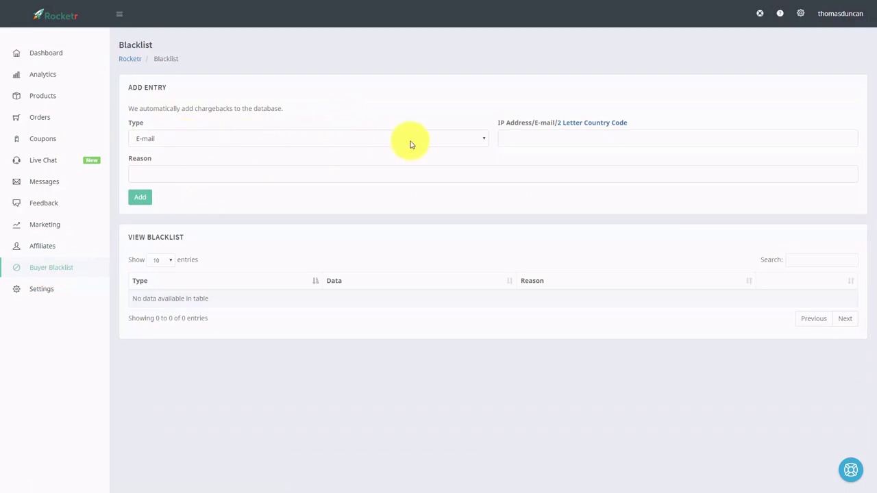
click(477, 141)
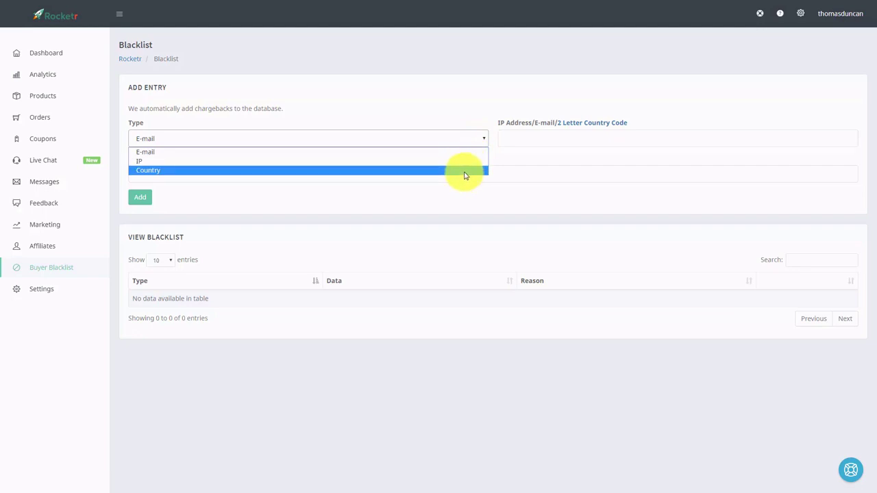
click(435, 110)
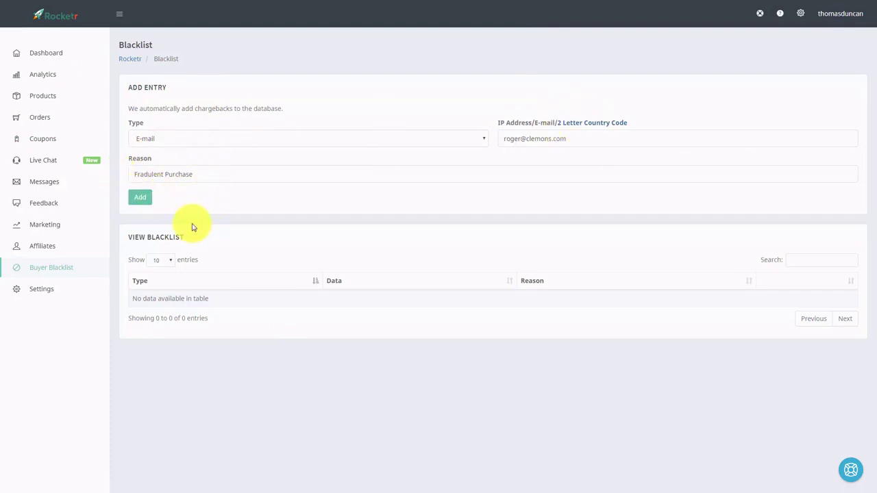
key(Return)
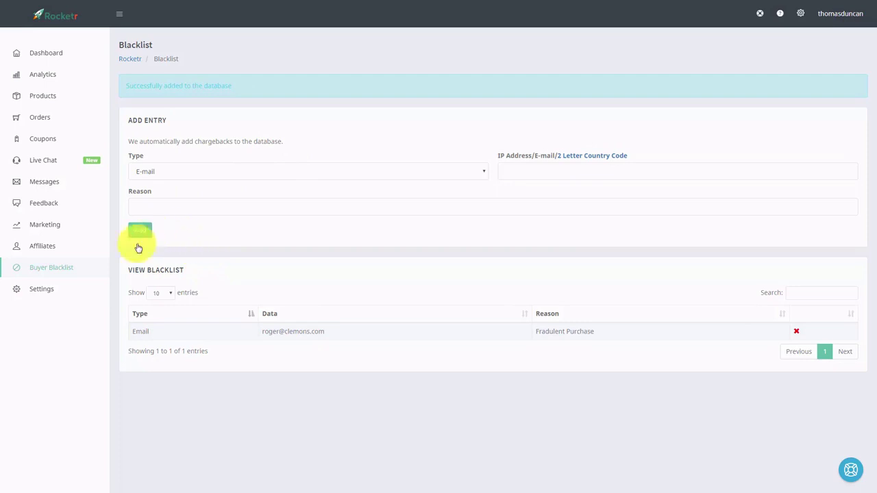
click(796, 333)
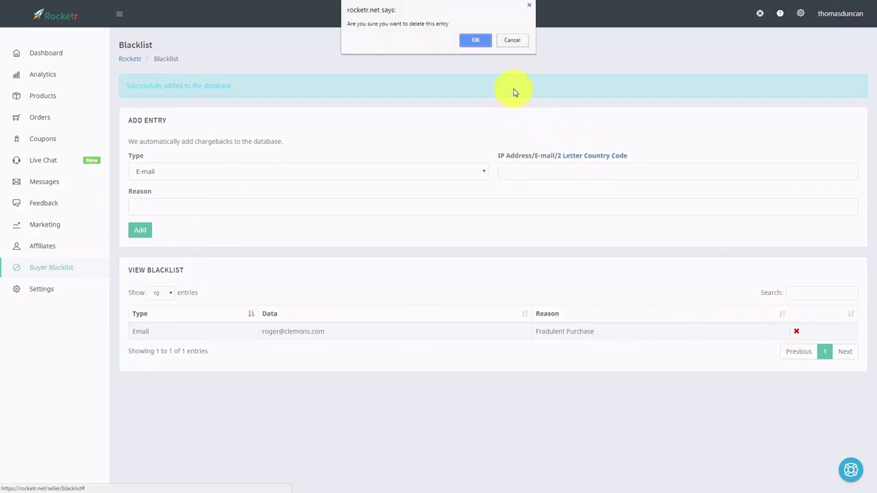
click(472, 40)
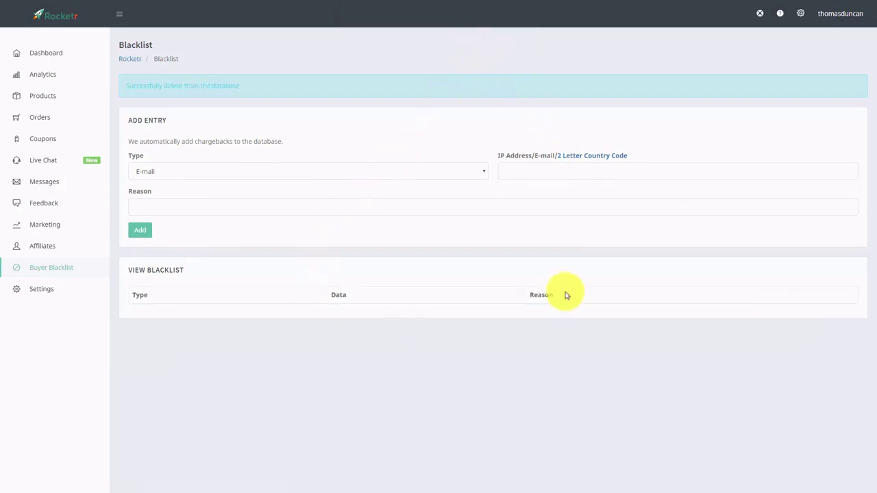